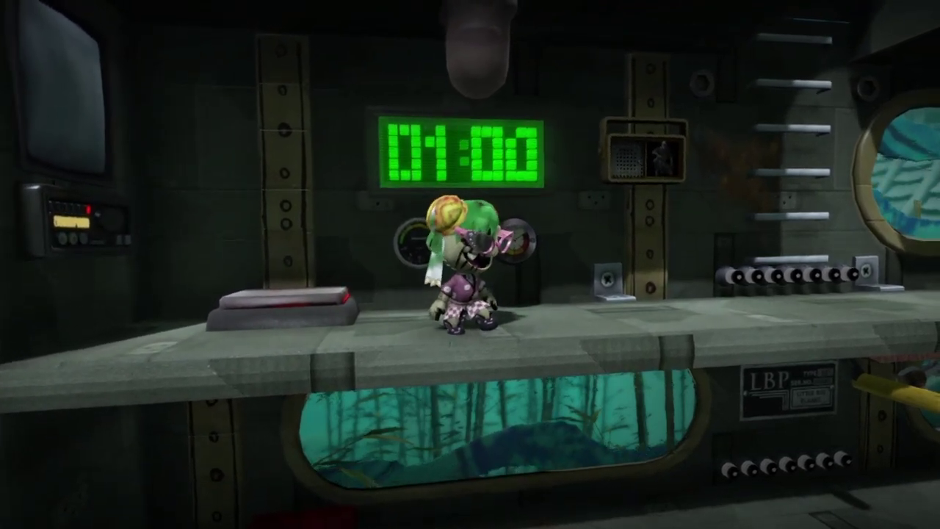
pyautogui.press('Left')
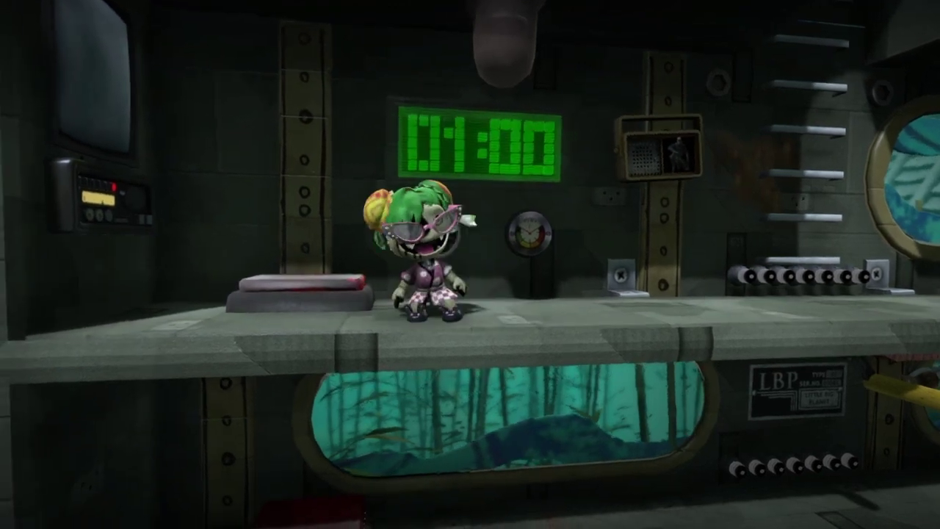
pyautogui.press('space')
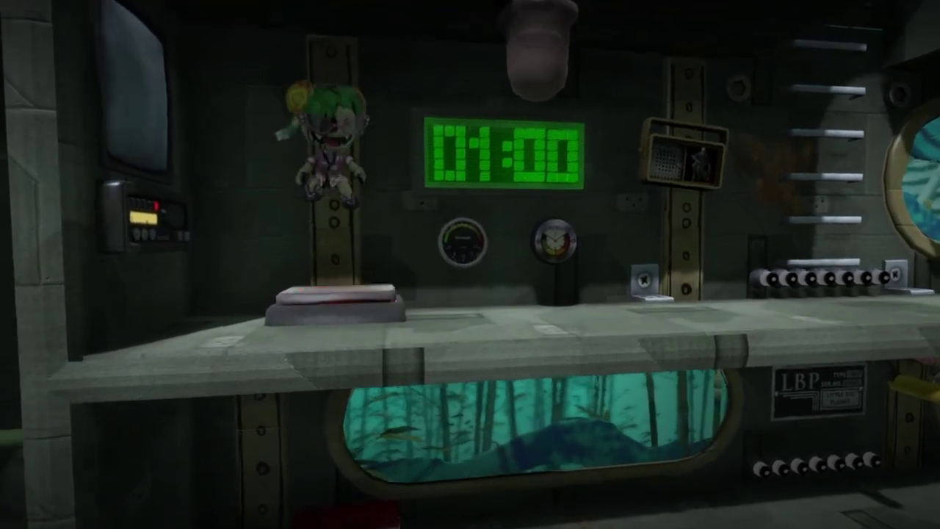
pyautogui.press('Right')
pyautogui.press('Right')
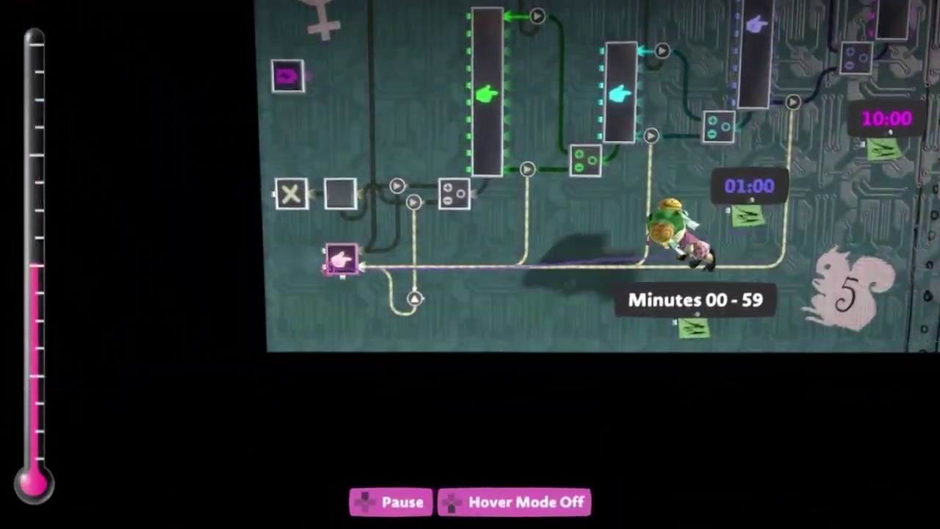
# Switch the reversible timer's Selector from port 2 to its other port and set the starting Toggle's current state to Yes
pyautogui.click(439, 263)
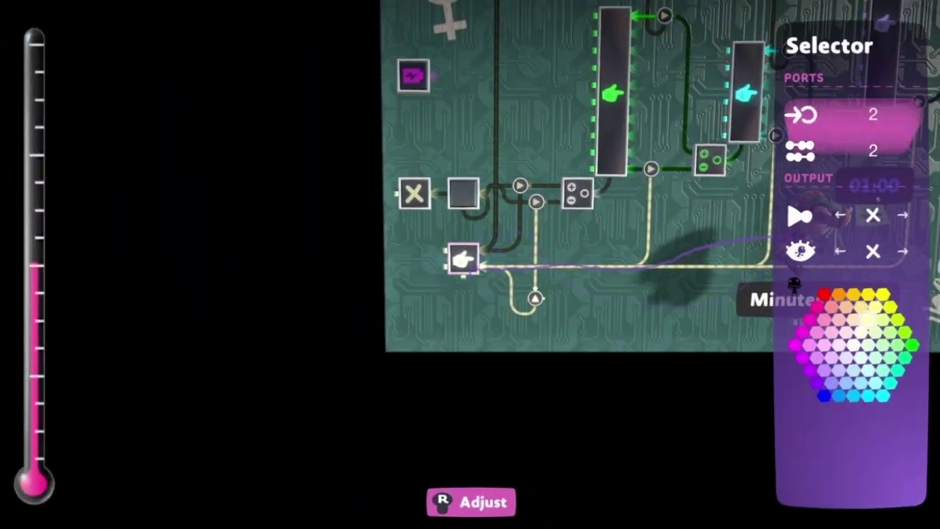
pyautogui.press('Left')
pyautogui.press('Escape')
pyautogui.press('Down')
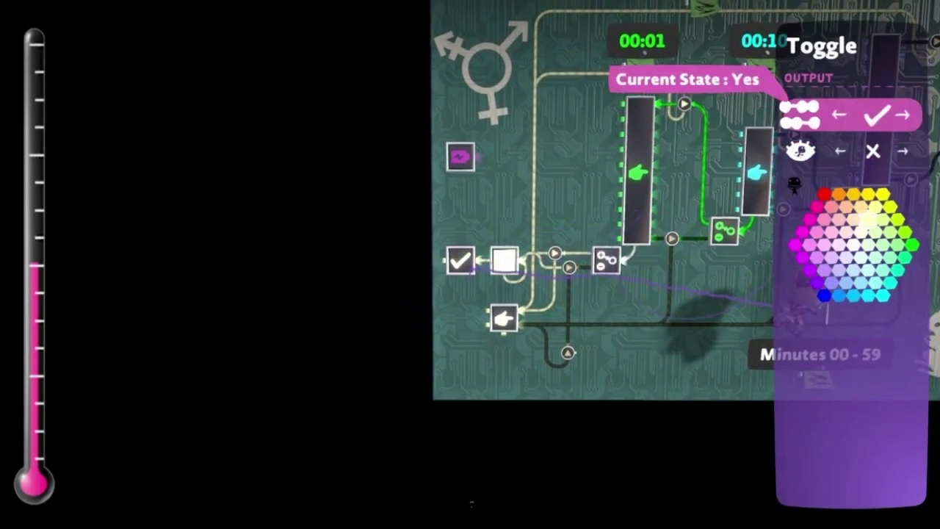
pyautogui.press('Escape')
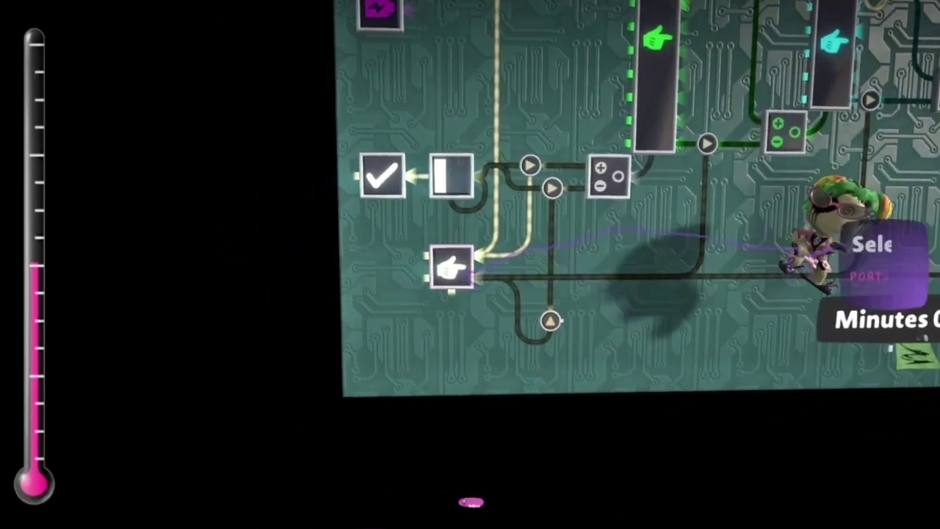
# Set the reversible timer's Selector current state to 2 to reverse the counting direction
pyautogui.click(800, 253)
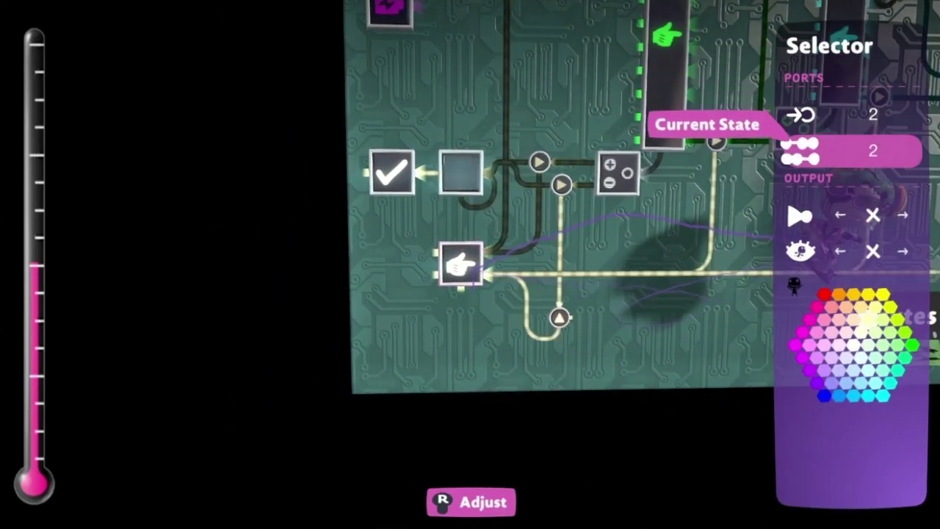
pyautogui.press('Escape')
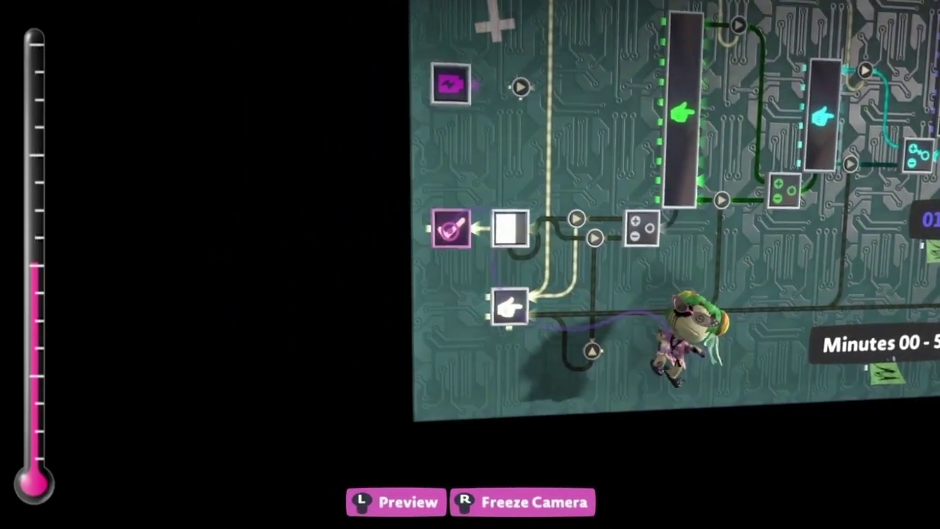
# Turn off the current state of the Toggle that runs the reversible timer
pyautogui.click(453, 233)
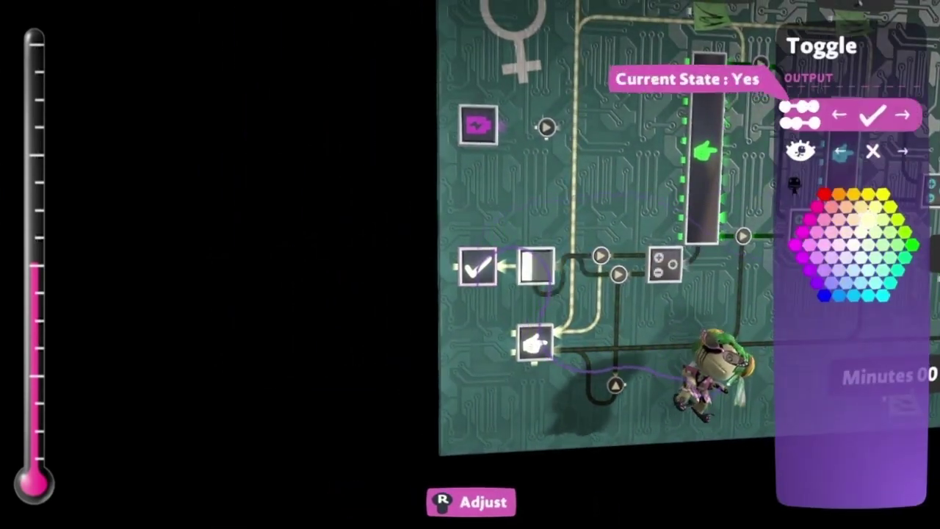
pyautogui.press('Right')
pyautogui.press('Escape')
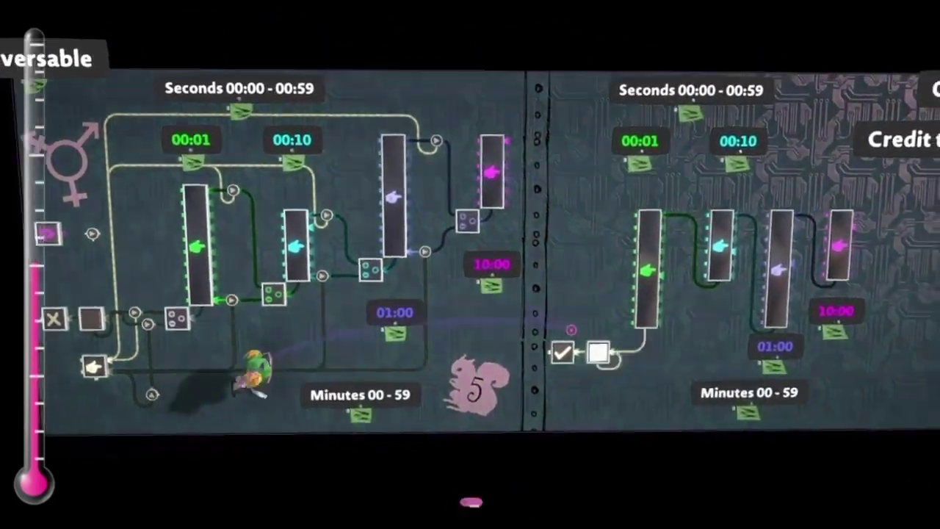
# Switch the current state of the Toggle that drives the neighbouring seconds-and-minutes timer circuit
pyautogui.click(455, 273)
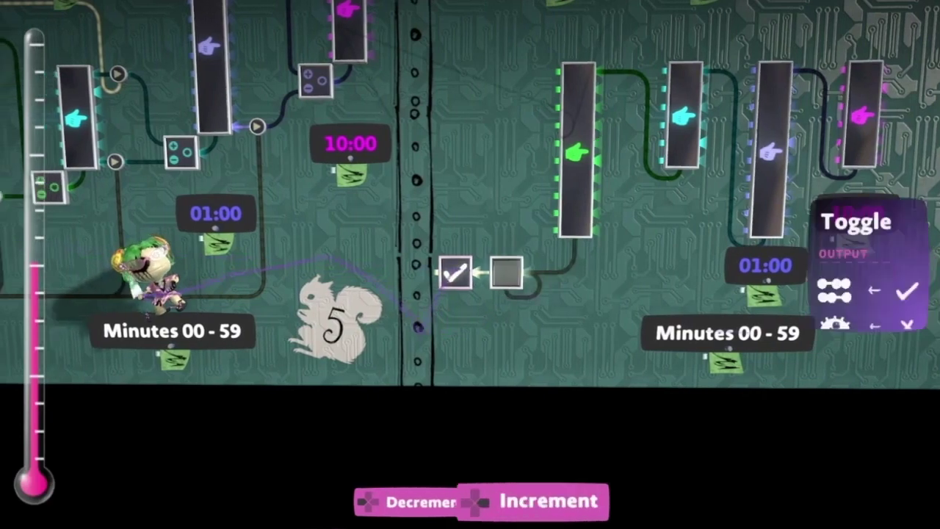
pyautogui.press('Right')
pyautogui.press('Escape')
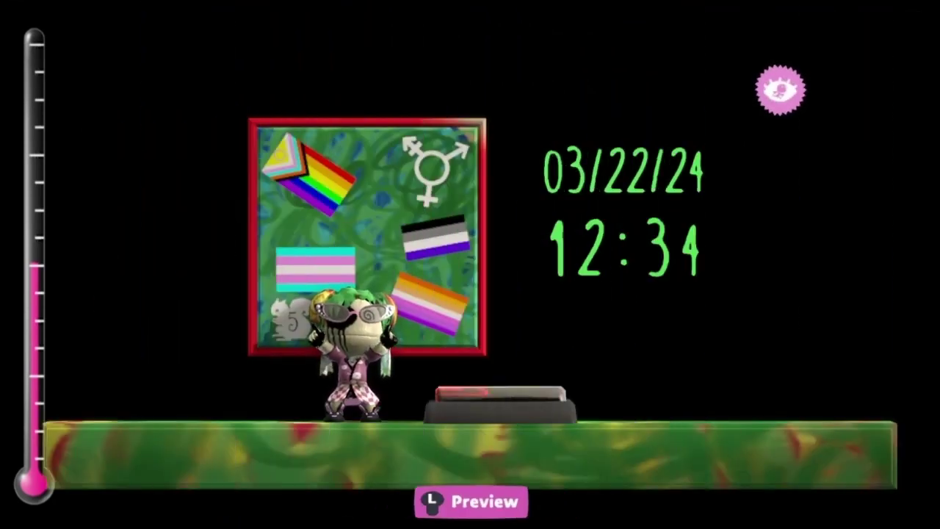
pyautogui.press('space')
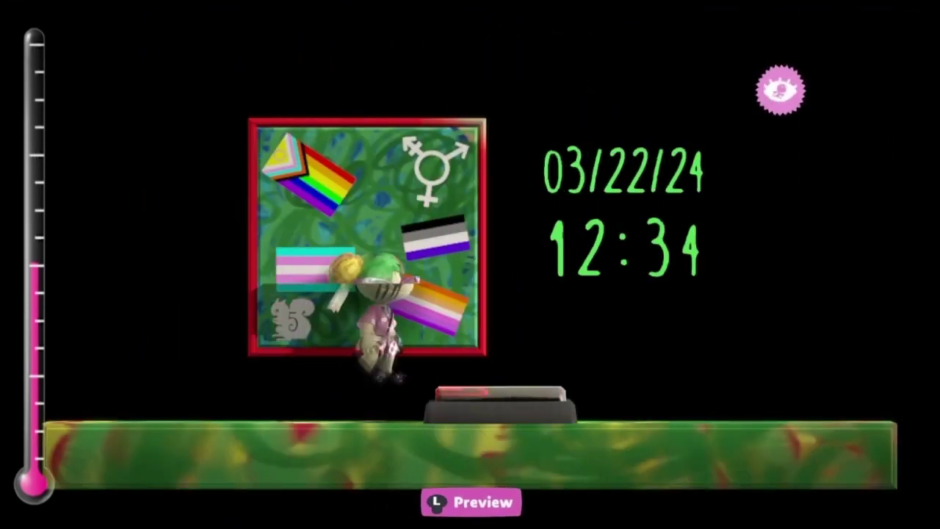
pyautogui.press('Right')
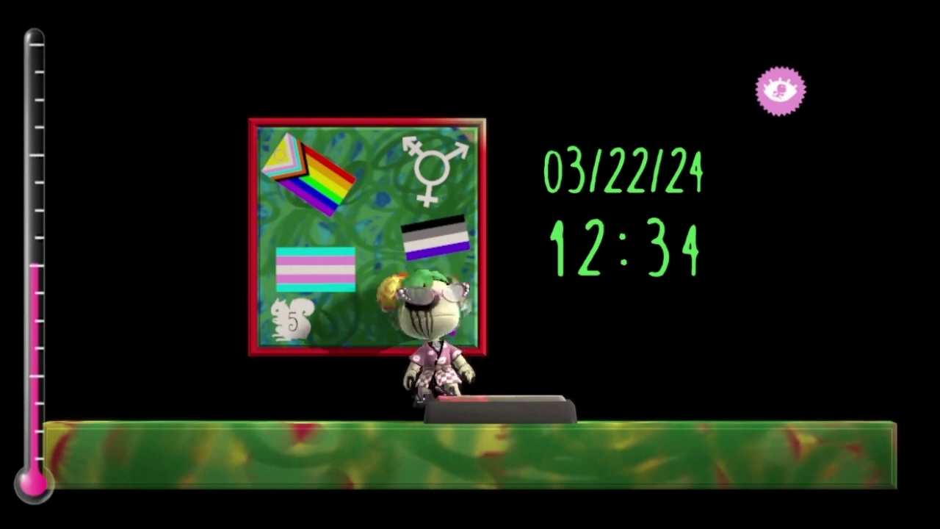
pyautogui.press('Left')
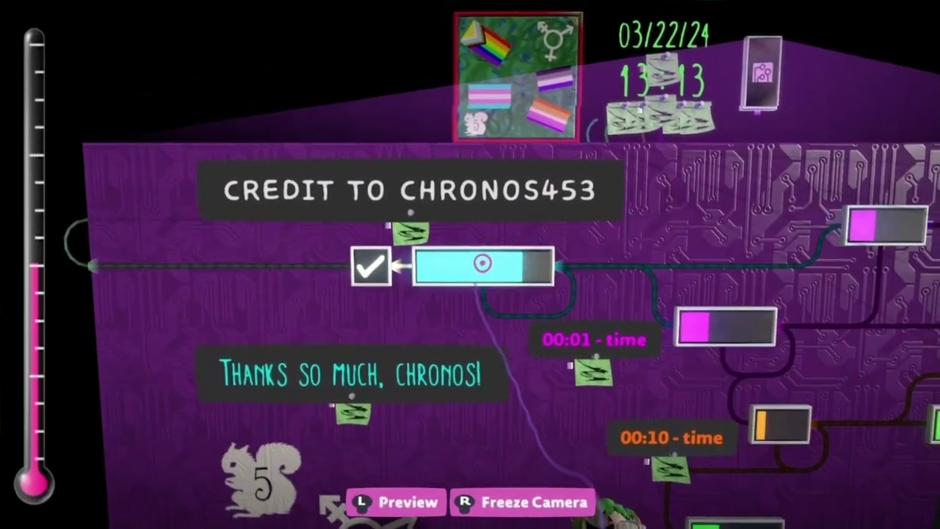
# Examine the settings of the cyan Timer, the 00:01, 00:10 and 01:00 time Counters, and the 10:00 time/display Counter
pyautogui.click(482, 262)
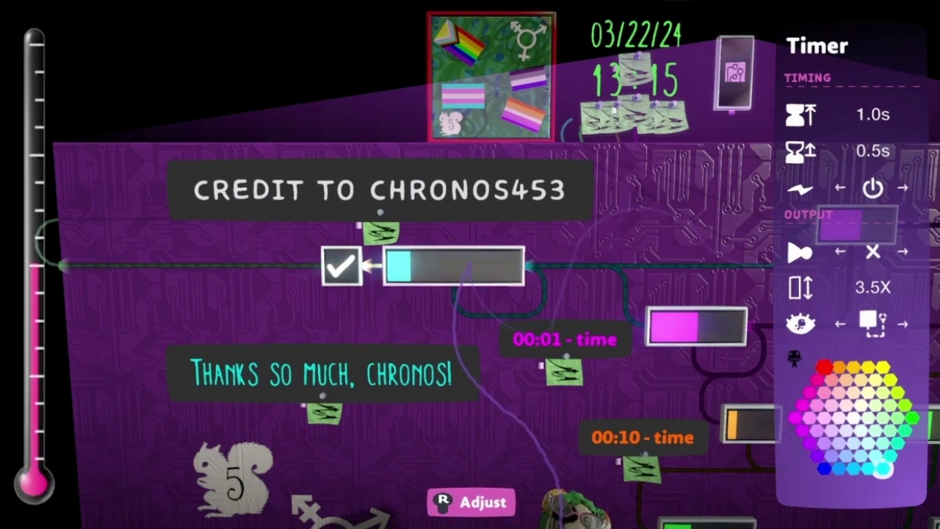
pyautogui.press('Escape')
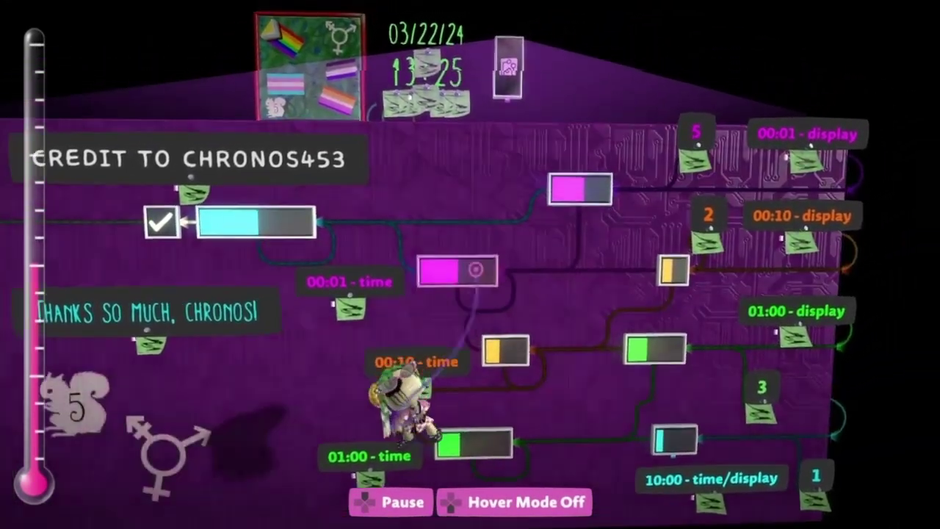
pyautogui.click(496, 242)
pyautogui.press('Escape')
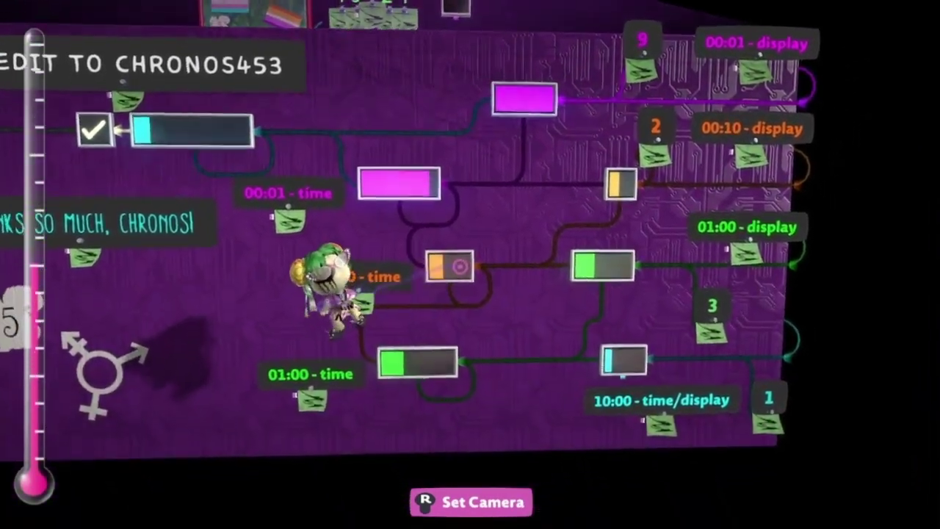
pyautogui.click(499, 310)
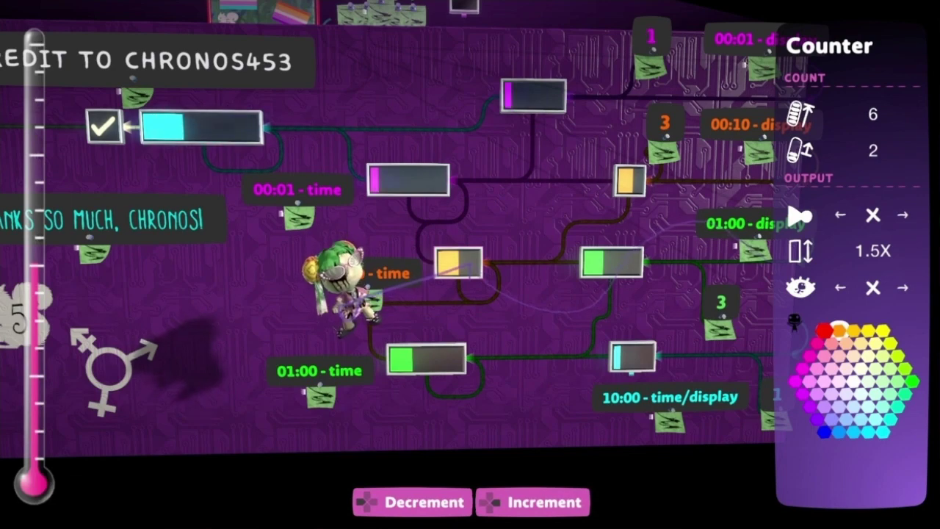
pyautogui.press('Escape')
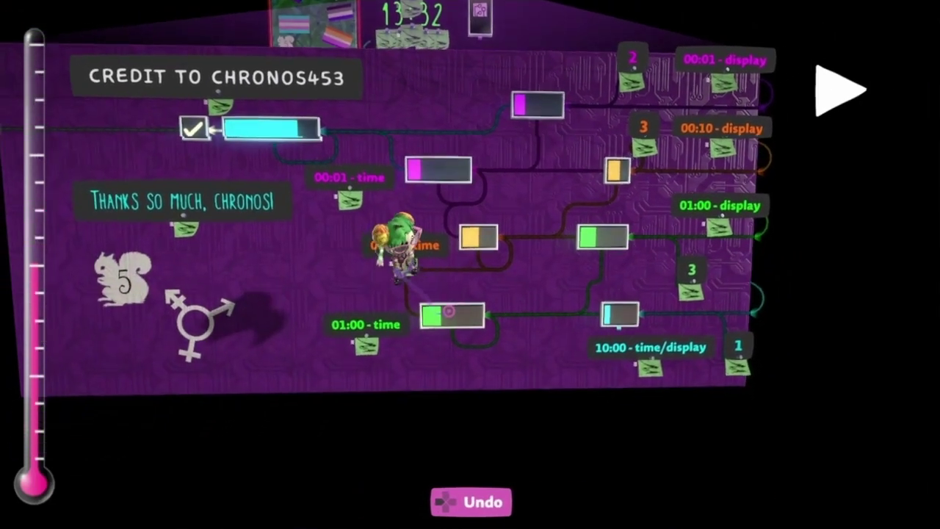
pyautogui.click(454, 289)
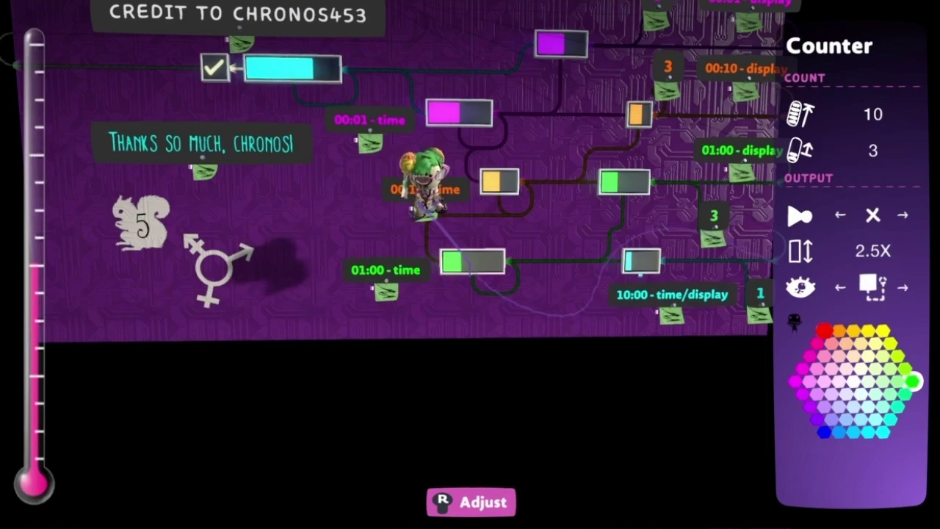
pyautogui.press('Escape')
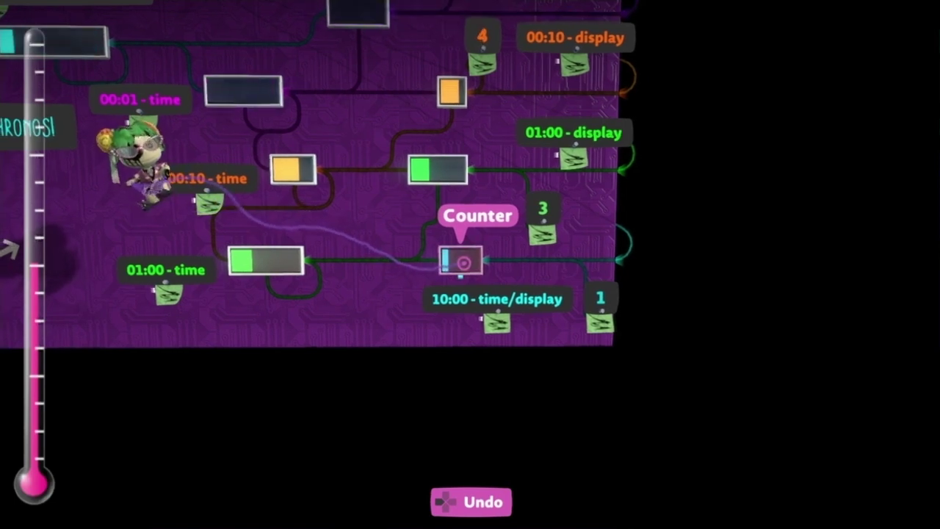
pyautogui.click(467, 261)
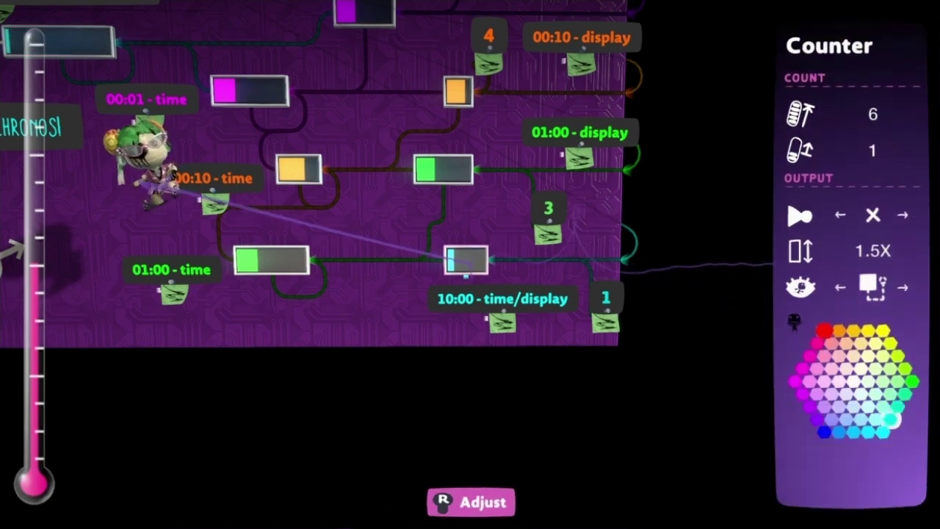
pyautogui.press('Escape')
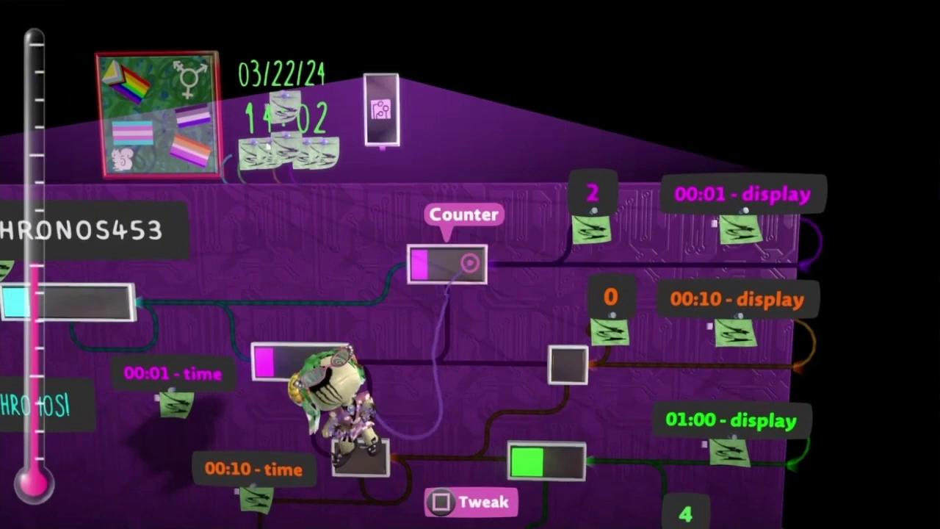
# Examine the count and output settings of the 00:01, 00:10 and 01:00 display Counters
pyautogui.press('Return')
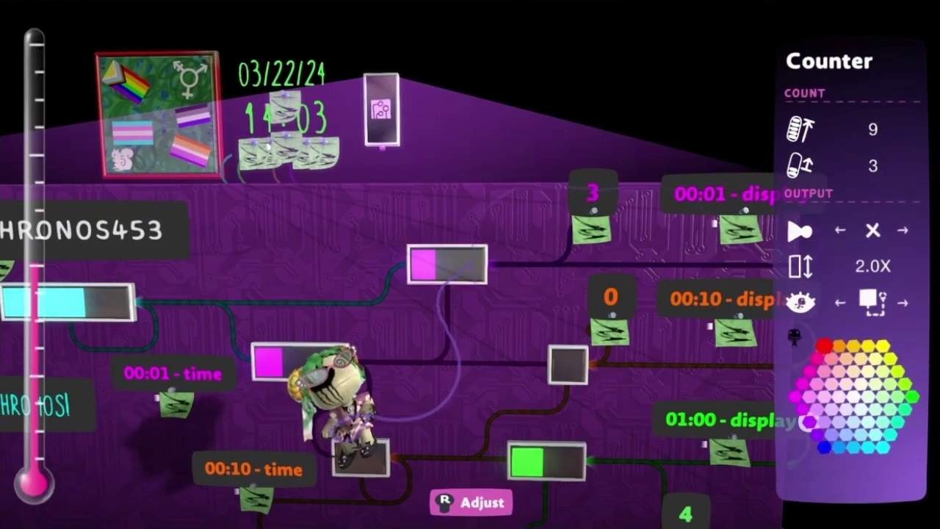
pyautogui.press('Escape')
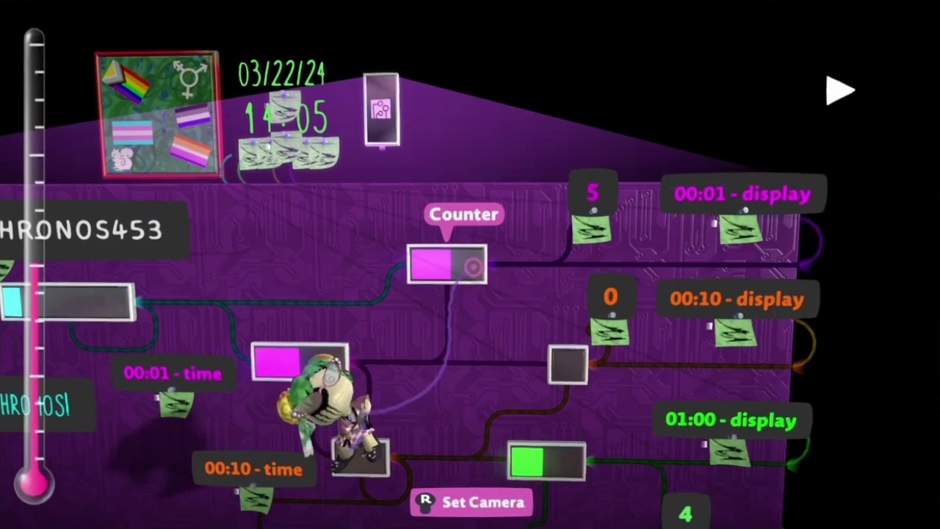
pyautogui.press('Return')
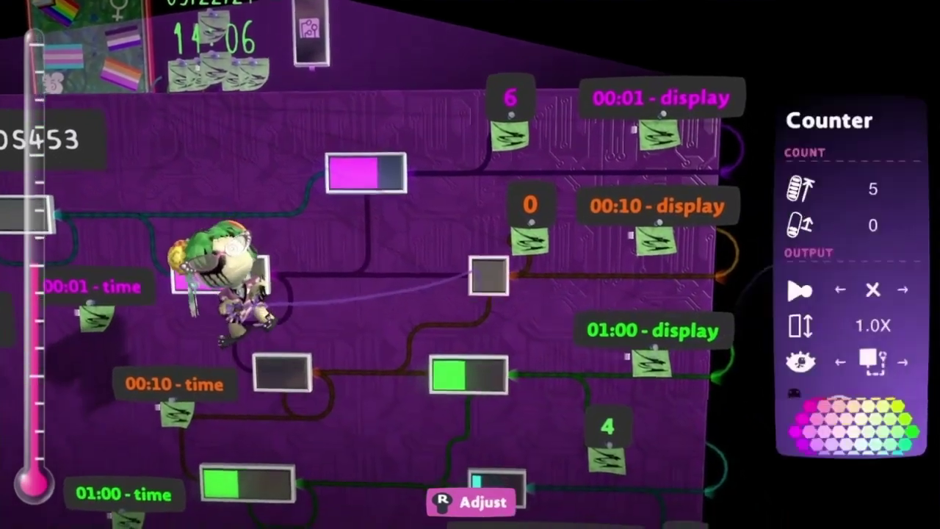
pyautogui.press('Escape')
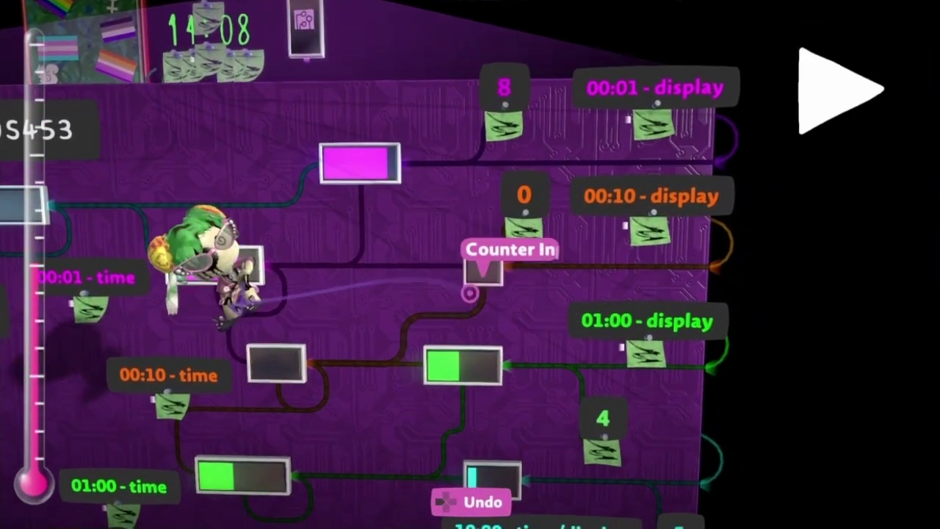
pyautogui.press('Return')
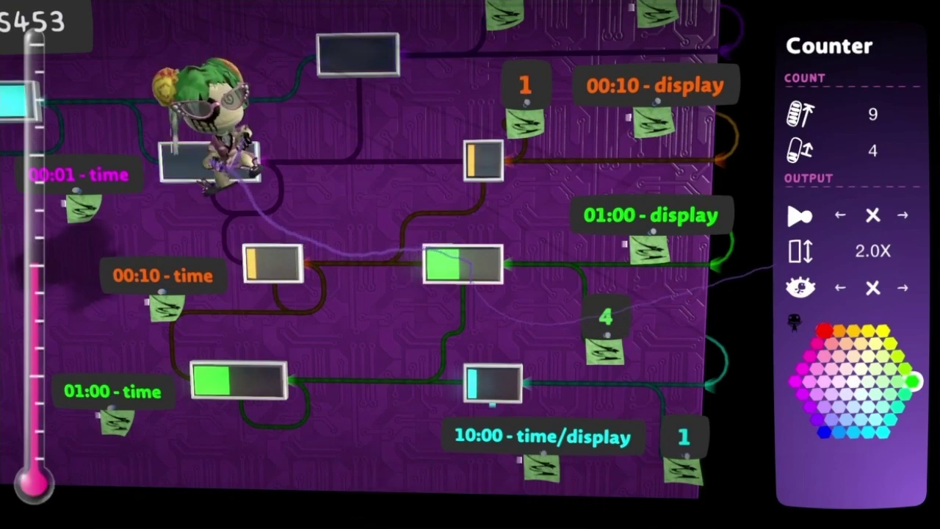
pyautogui.press('Escape')
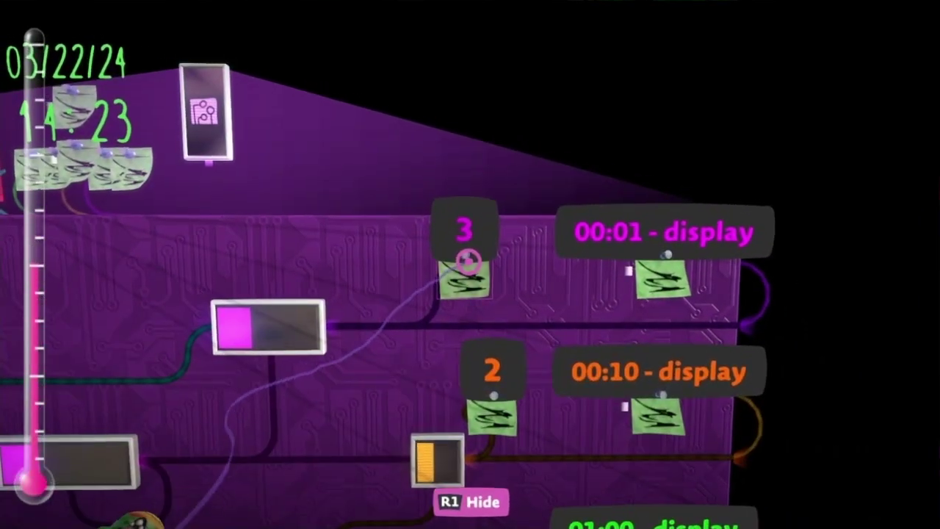
# Examine the Number Format settings, including Max Value, of the Note wired to the 00:01 display Counter, and recheck that Counter
pyautogui.click(469, 260)
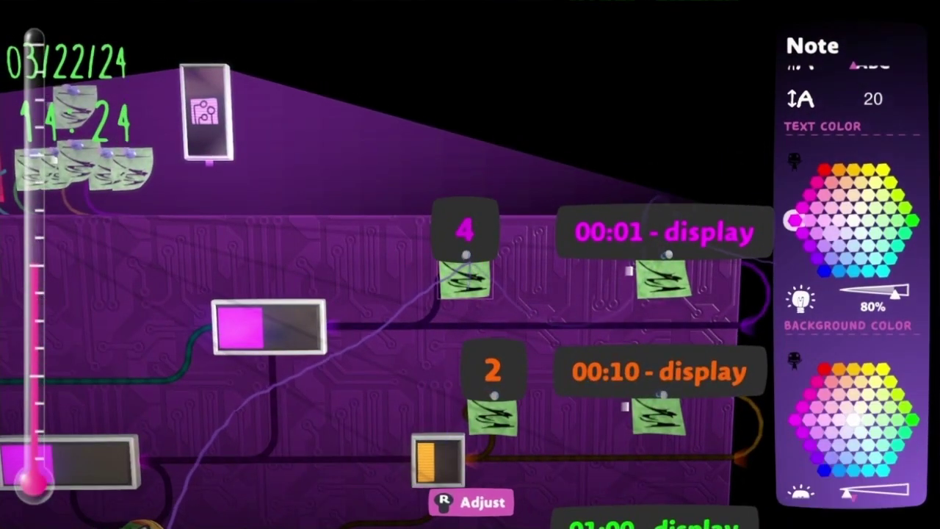
pyautogui.press('Down')
pyautogui.press('Down')
pyautogui.press('Down')
pyautogui.press('Down')
pyautogui.press('Down')
pyautogui.press('Down')
pyautogui.press('Down')
pyautogui.press('Down')
pyautogui.press('Down')
pyautogui.press('Down')
pyautogui.press('Up')
pyautogui.press('Up')
pyautogui.press('Up')
pyautogui.press('Up')
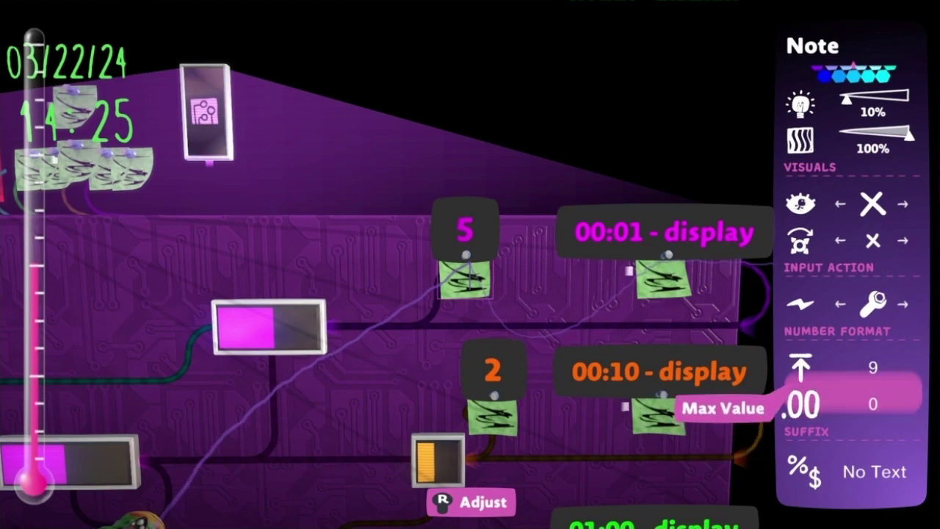
pyautogui.press('Down')
pyautogui.press('Down')
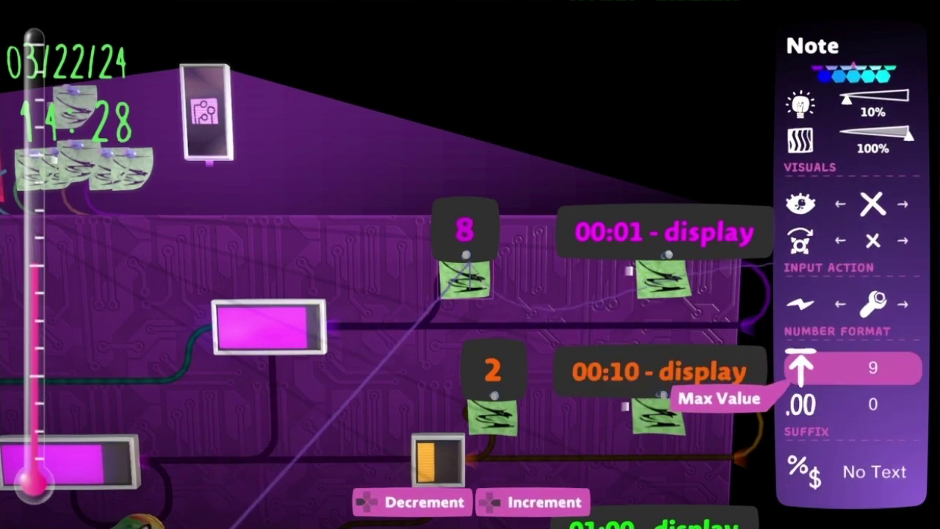
pyautogui.press('Escape')
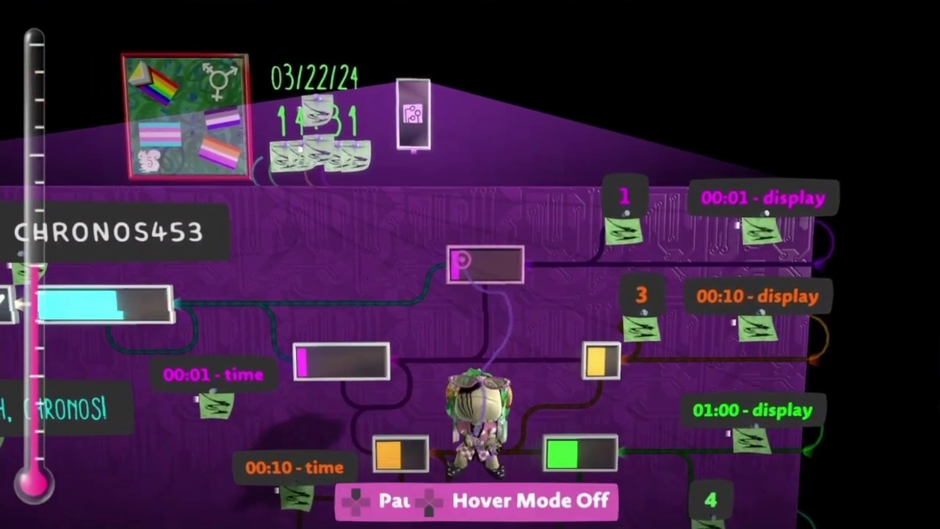
pyautogui.click(462, 259)
pyautogui.press('Escape')
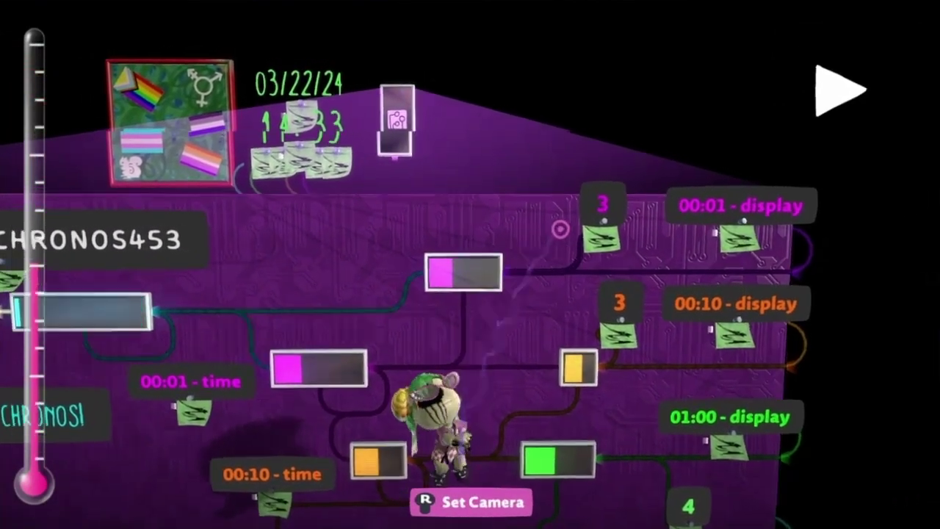
# Examine the color, opacity, visuals, input action and number format settings of the Note wired to the 00:01 display Counter
pyautogui.click(549, 244)
pyautogui.scroll(-4, 851, 308)
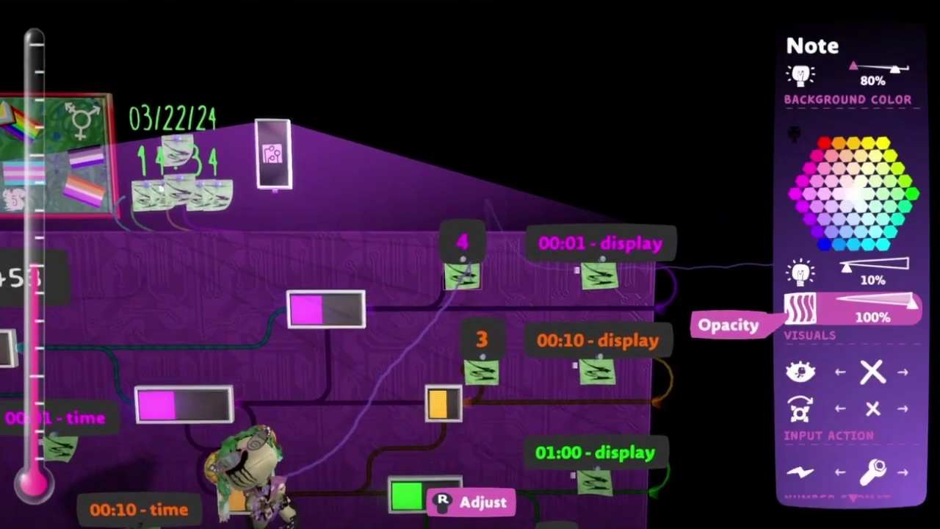
pyautogui.press('Down')
pyautogui.press('Down')
pyautogui.press('Down')
pyautogui.press('Down')
pyautogui.press('Down')
pyautogui.press('Escape')
pyautogui.press('space')
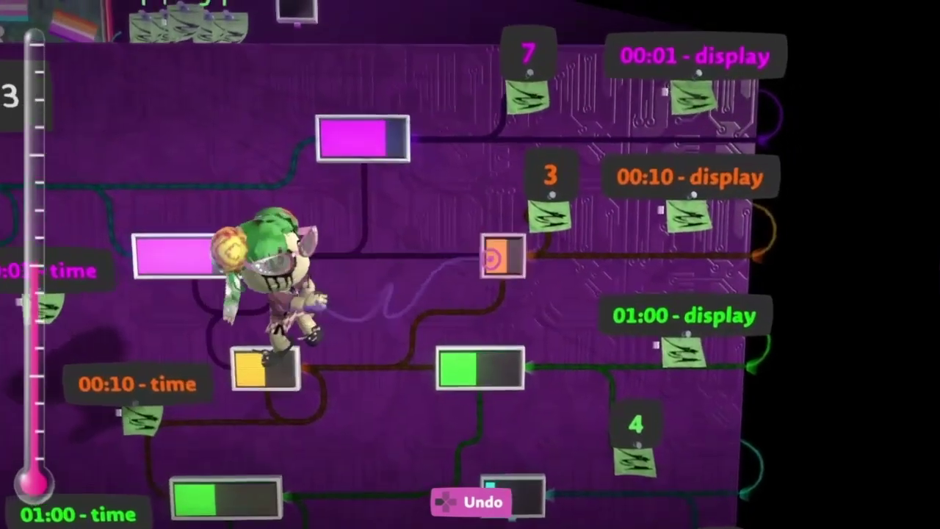
# Examine the count settings of the 00:10 display Counter and the full settings of the Note wired to it
pyautogui.click(518, 257)
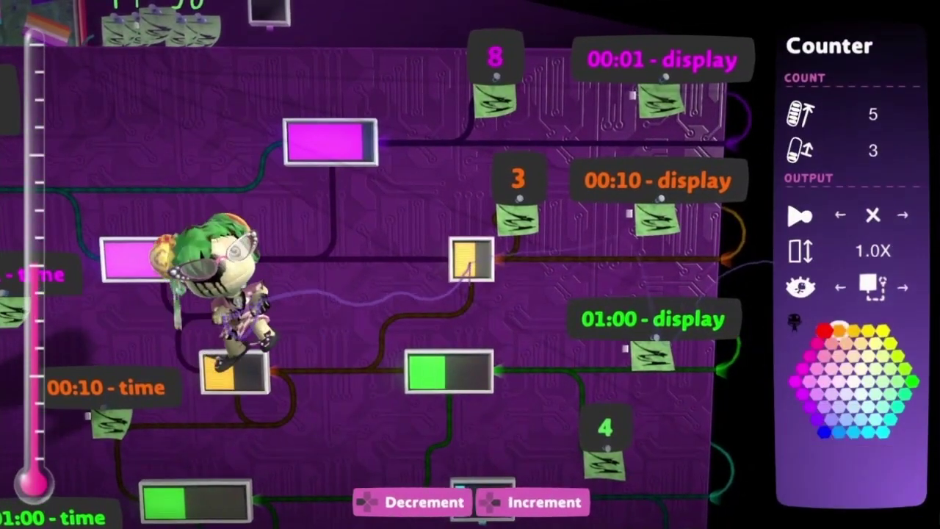
pyautogui.press('Escape')
pyautogui.click(493, 244)
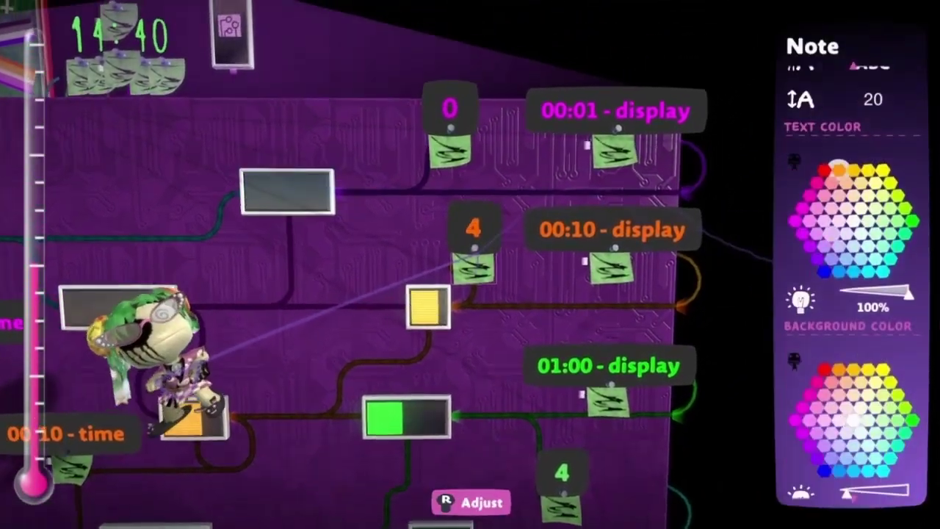
pyautogui.press('Down')
pyautogui.press('Down')
pyautogui.press('Down')
pyautogui.press('Down')
pyautogui.press('Down')
pyautogui.press('Down')
pyautogui.press('Down')
pyautogui.press('Down')
pyautogui.press('Down')
pyautogui.press('Escape')
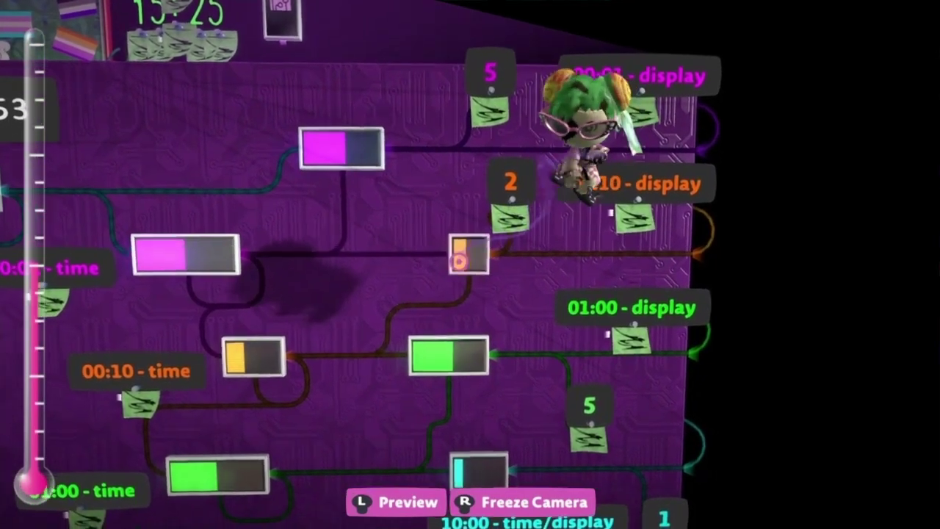
# Switch off the current state of the Toggle beside the cyan Timer
pyautogui.press('r')
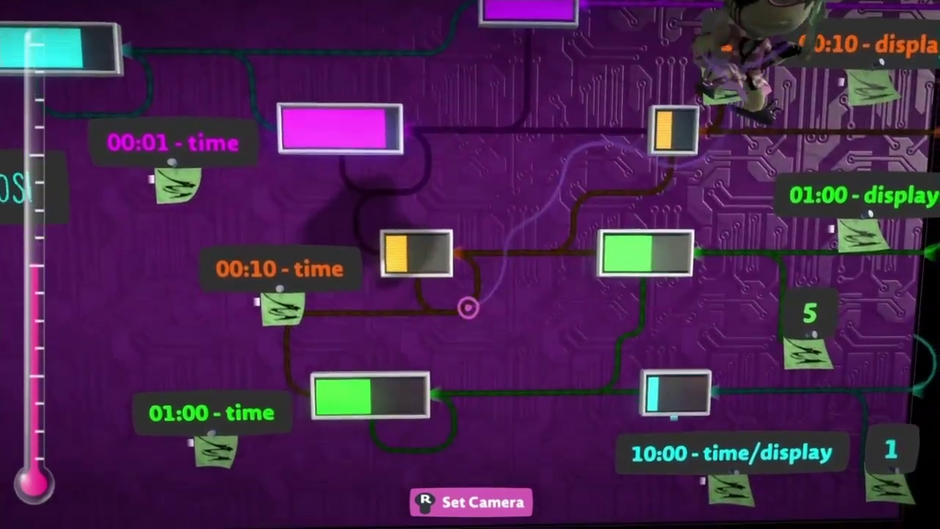
pyautogui.press('r')
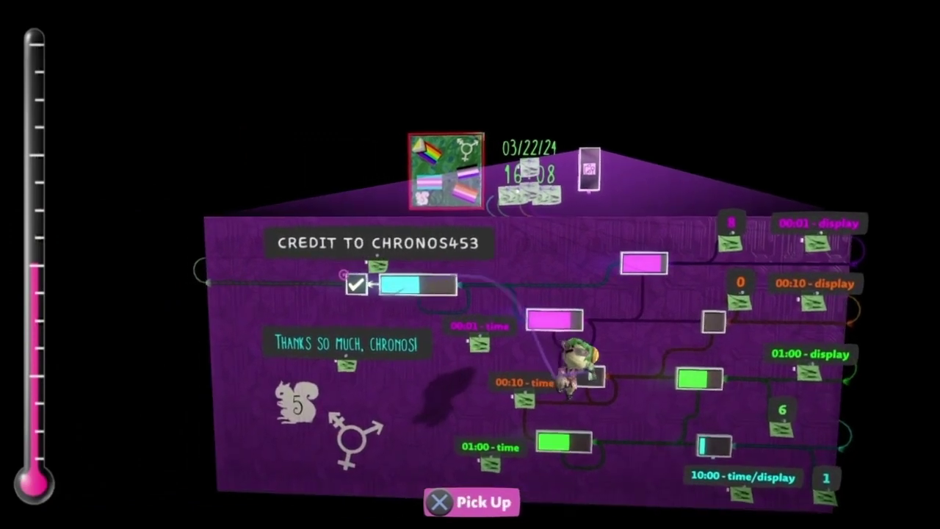
pyautogui.click(451, 274)
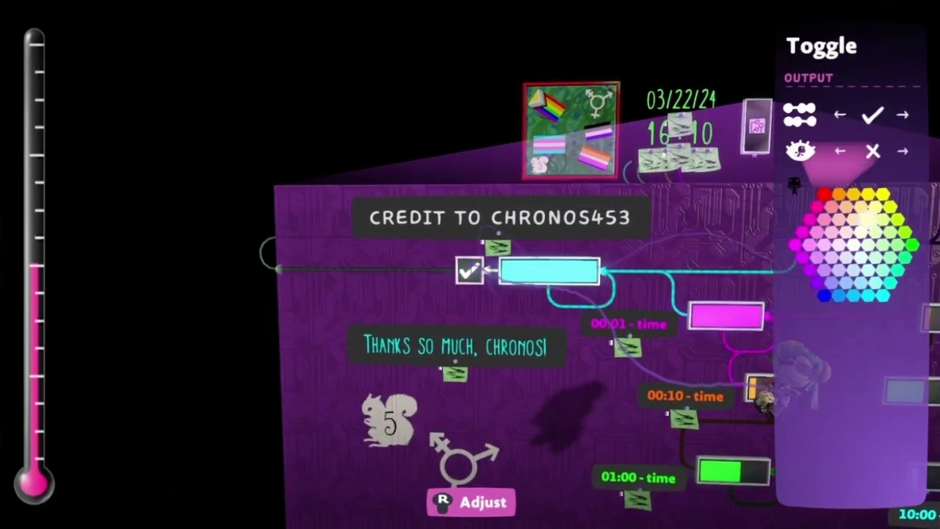
pyautogui.click(871, 114)
pyautogui.press('Escape')
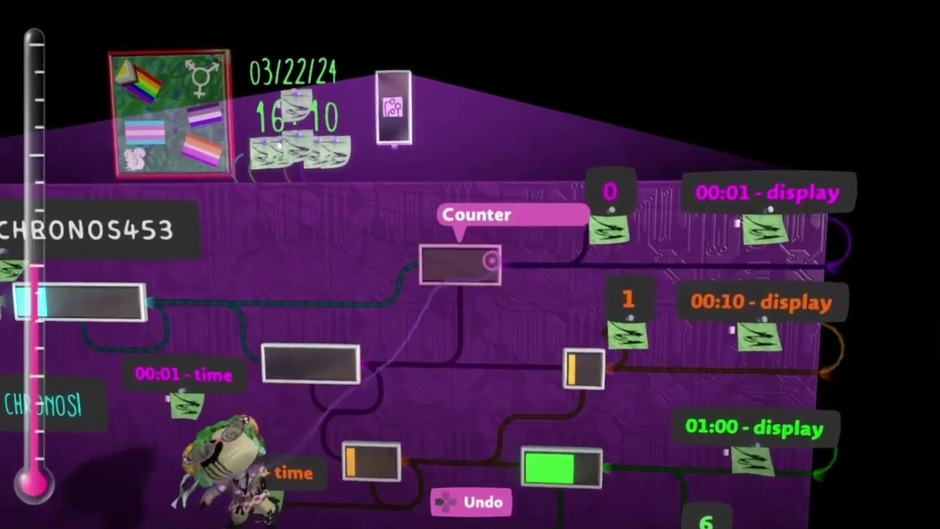
# Set the Current Count of the 00:01 display Counter to 8
pyautogui.click(492, 260)
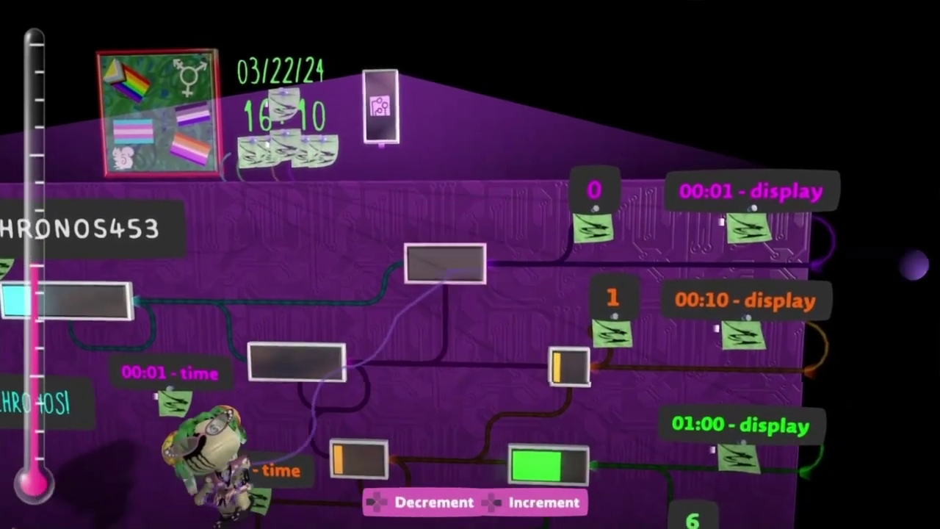
pyautogui.click(444, 262)
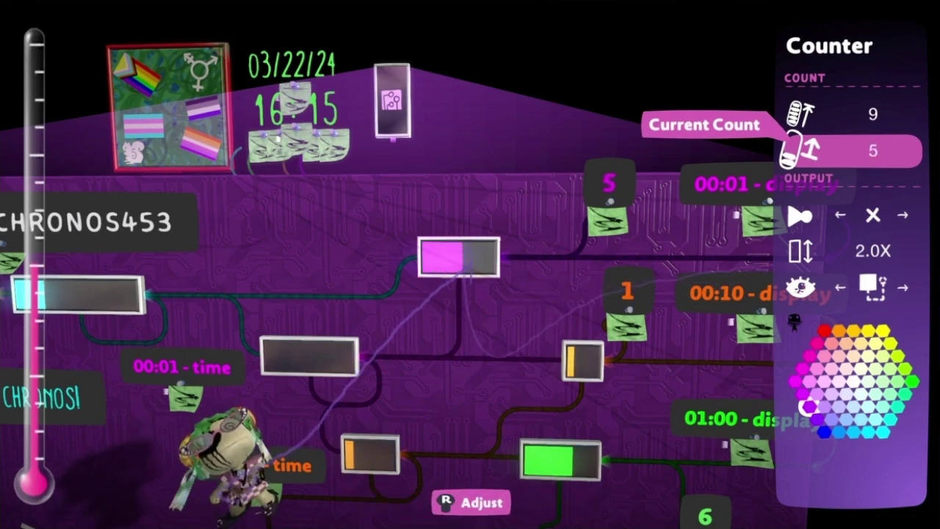
pyautogui.press('Escape')
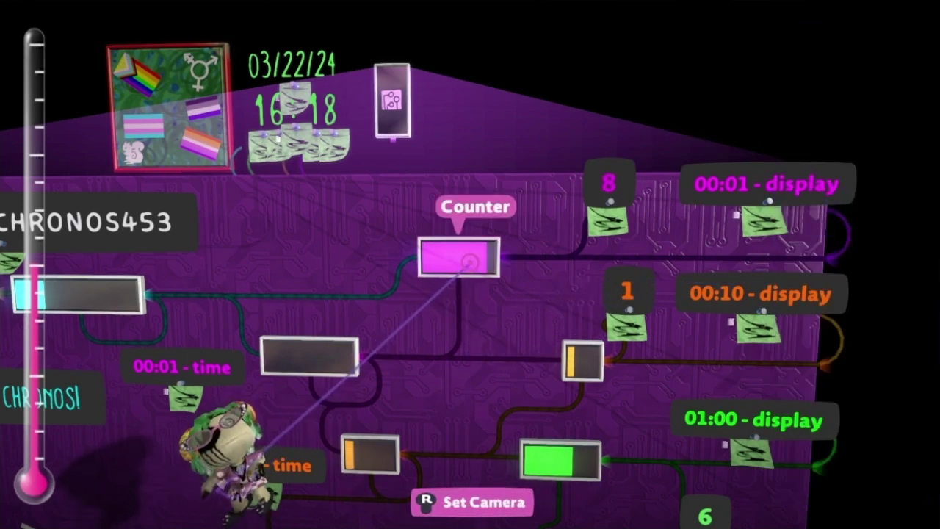
pyautogui.press('Down')
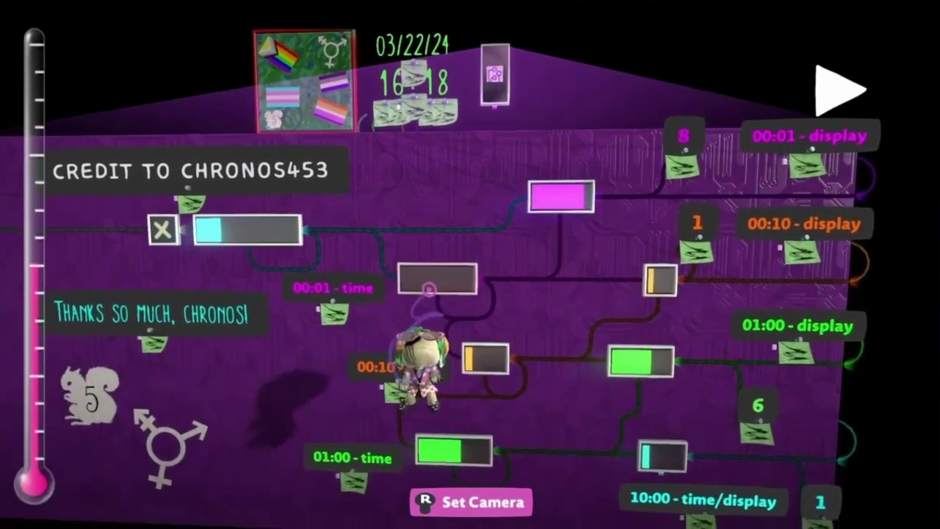
# Raise the Current Count of the 00:01 time Counter to match the 00:01 display Counter
pyautogui.click(428, 289)
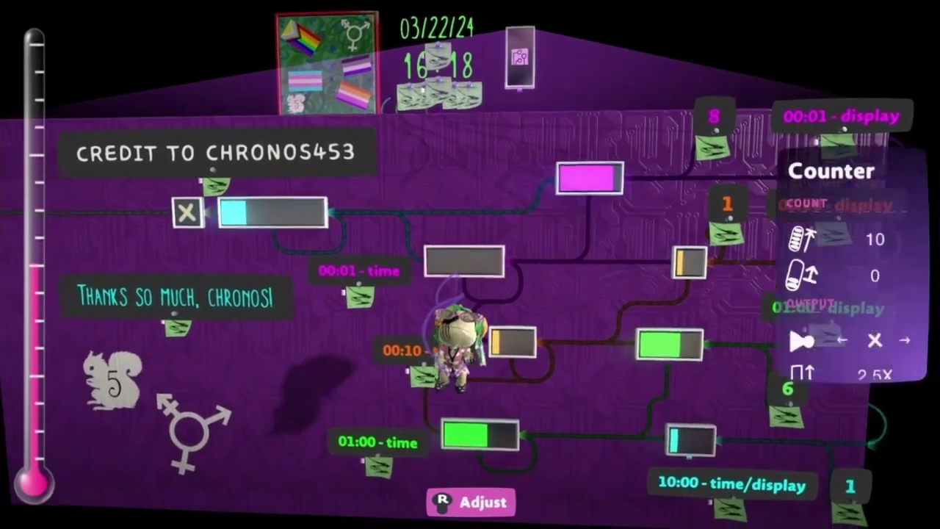
pyautogui.press('Right')
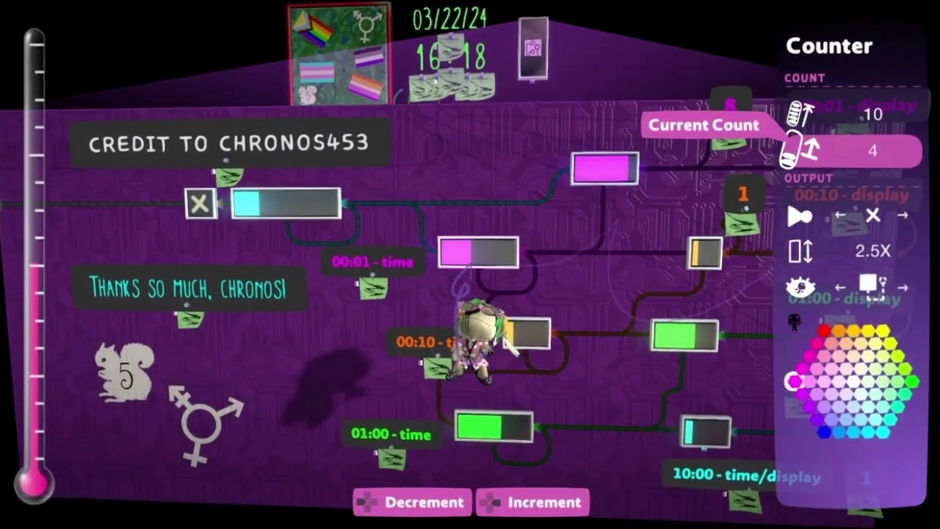
pyautogui.press('Escape')
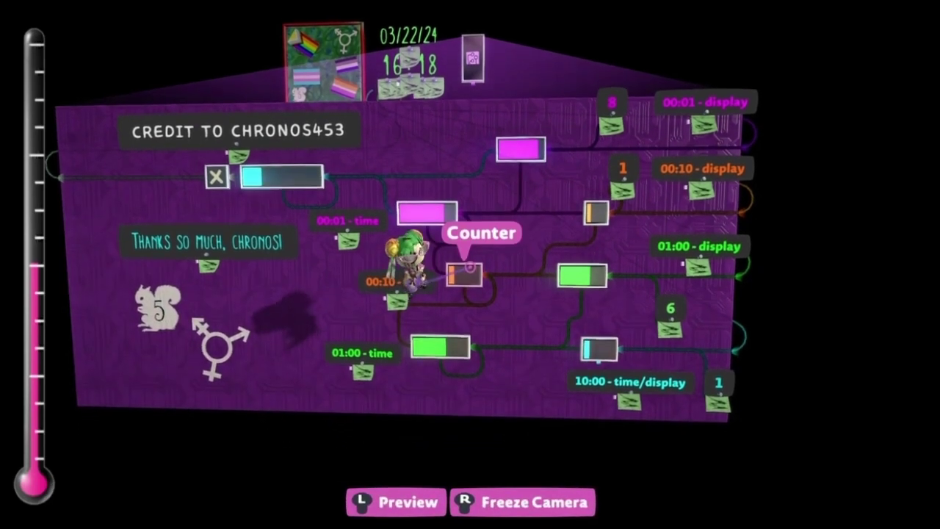
pyautogui.moveTo(469, 262)
pyautogui.mouseDown()
pyautogui.moveTo(529, 218)
pyautogui.moveTo(493, 237)
pyautogui.moveTo(485, 272)
pyautogui.moveTo(470, 262)
pyautogui.mouseUp()
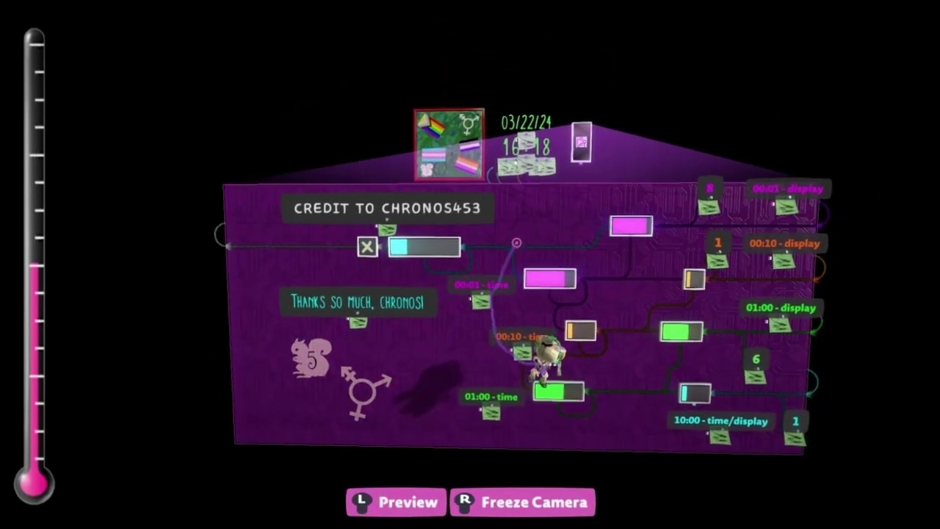
# Change the font face of the Note wired to the 00:01 display Counter to the thin, narrow style
pyautogui.press('r')
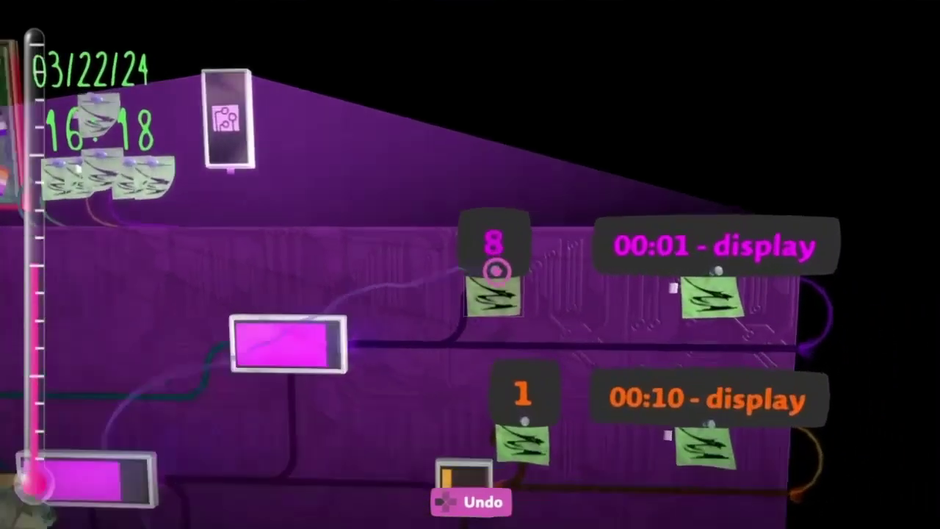
pyautogui.click(496, 272)
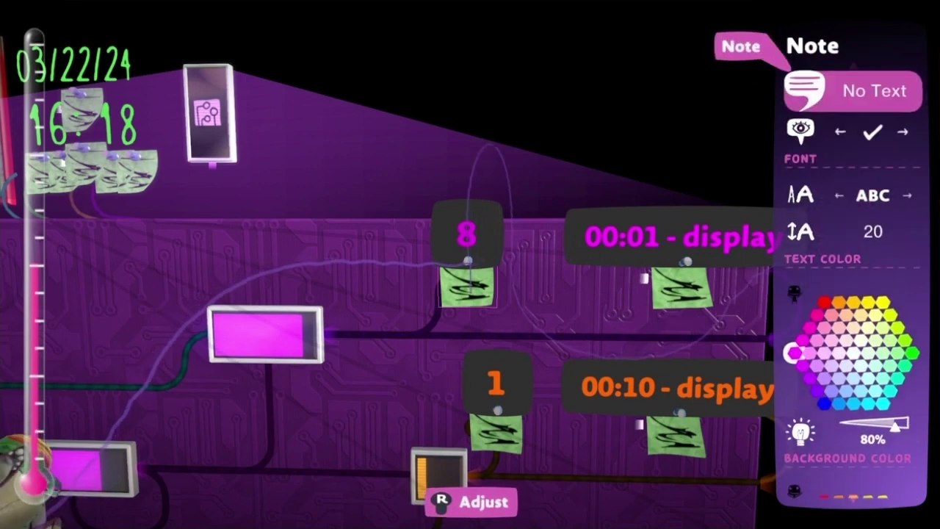
pyautogui.press('Down')
pyautogui.press('Down')
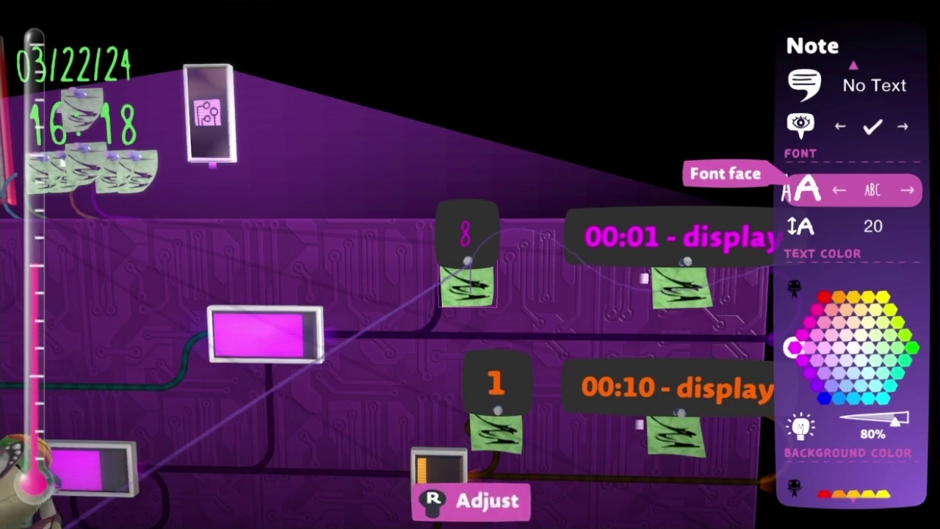
pyautogui.press('Escape')
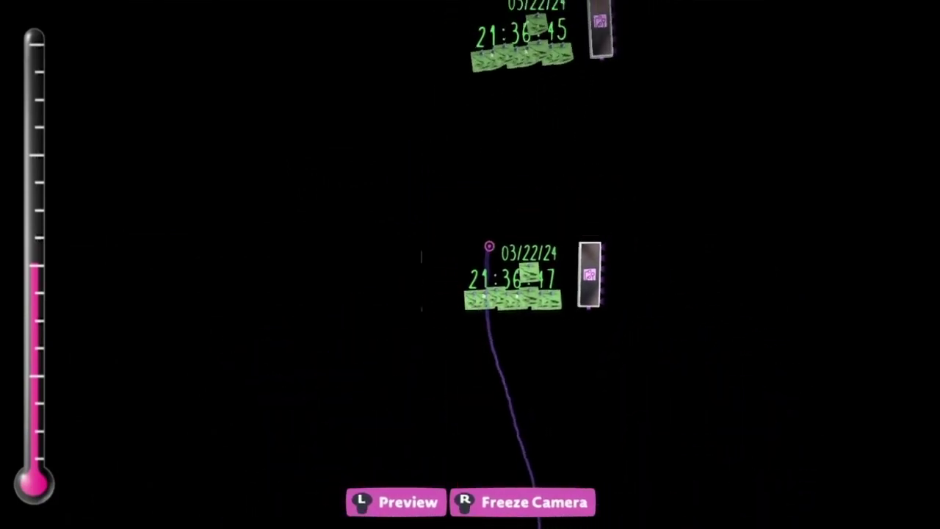
# Examine the physics properties of the Sticker Panel carrying the digital clock that hangs from the chain
pyautogui.press('r')
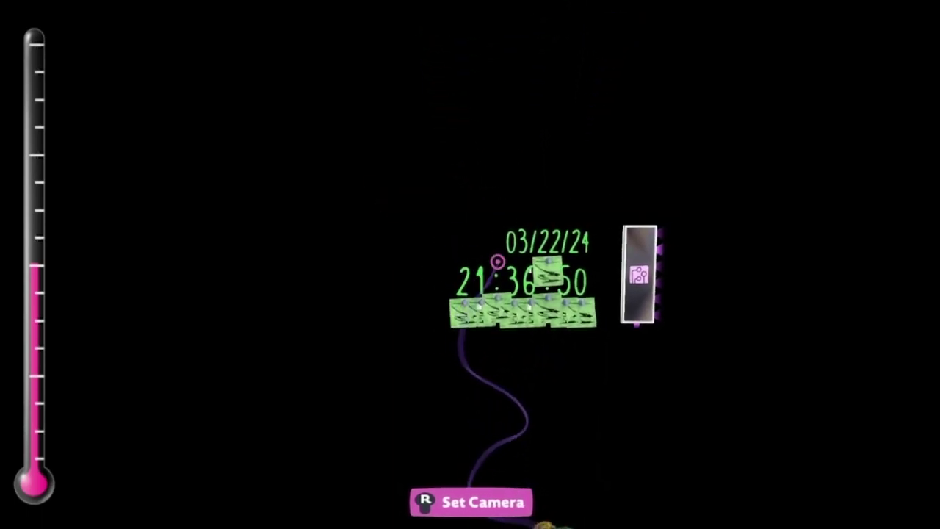
pyautogui.press('Return')
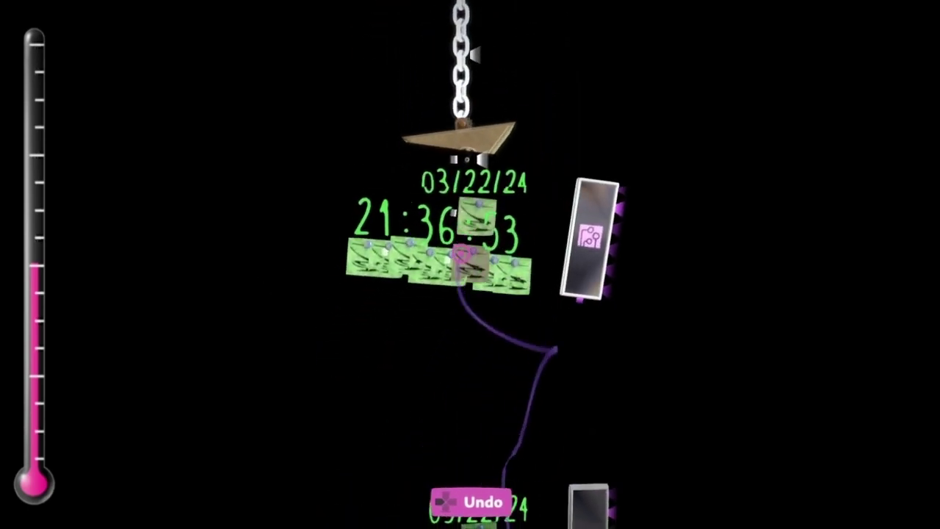
pyautogui.hotkey('ctrl', 'z')
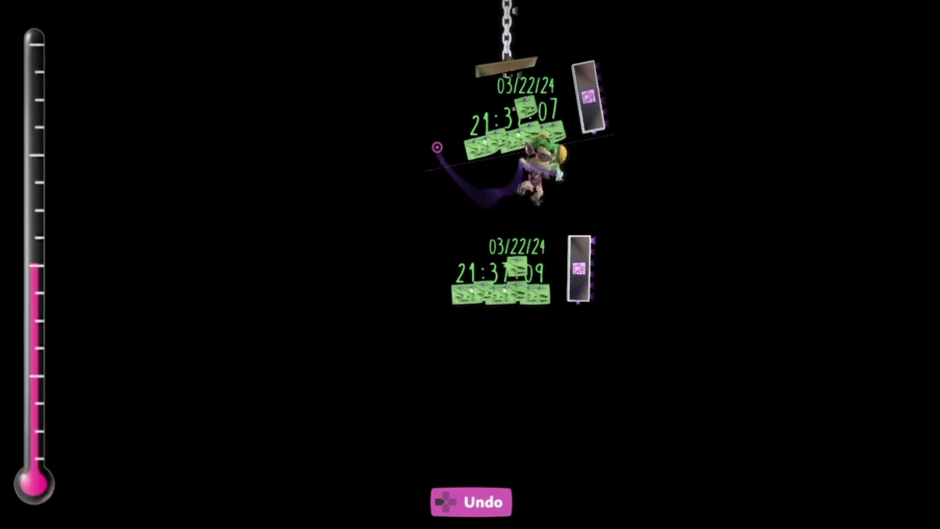
pyautogui.click(524, 199)
pyautogui.press('Up')
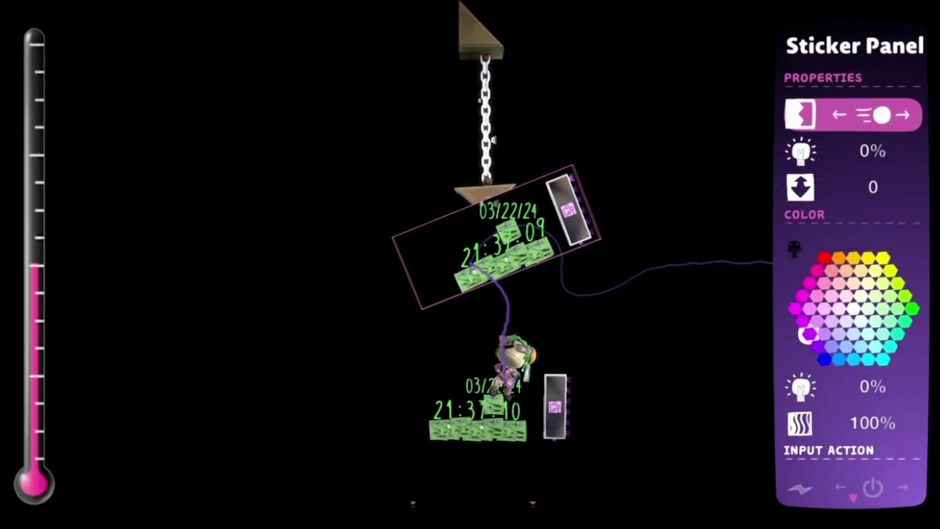
pyautogui.press('Escape')
# Hide the logic objects so that only the clock digits and dates remain on view
pyautogui.press('Up')
pyautogui.press('Escape')
pyautogui.press('Escape')
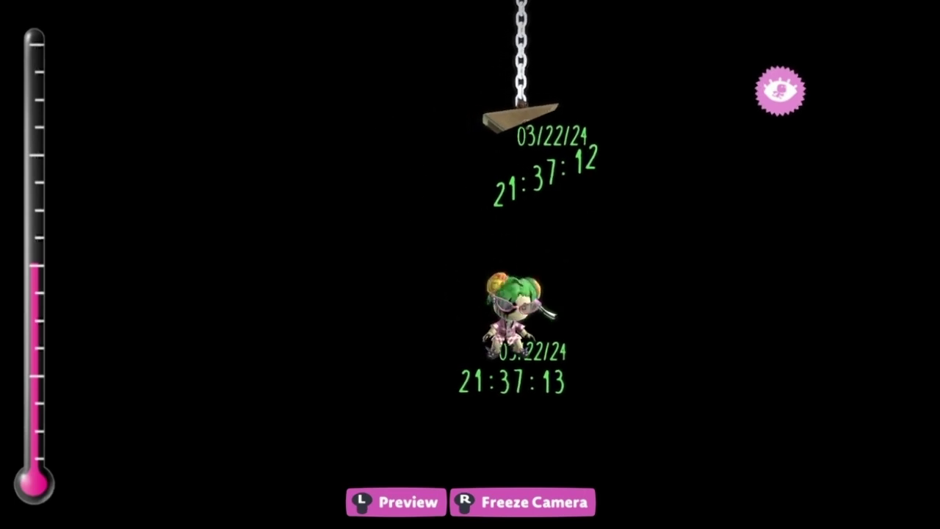
# Recheck the hanging digital clock's Sticker Panel with the Popit Cursor while the logic is hidden
pyautogui.press('z')
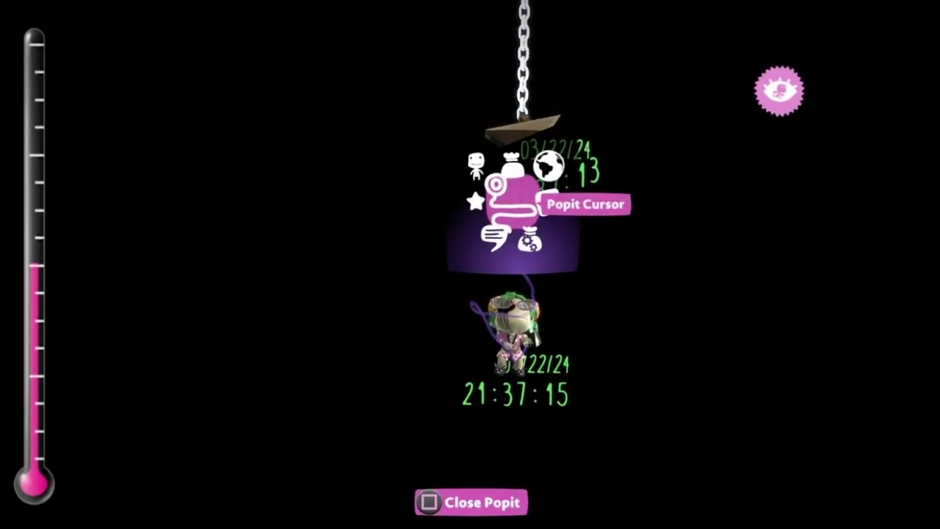
pyautogui.press('x')
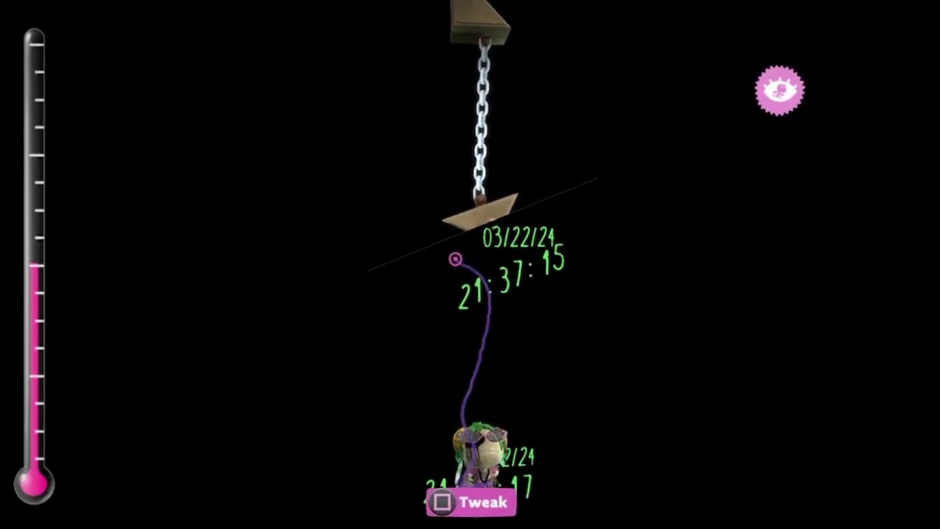
pyautogui.press('z')
pyautogui.press('Right')
pyautogui.press('Escape')
pyautogui.press('Escape')
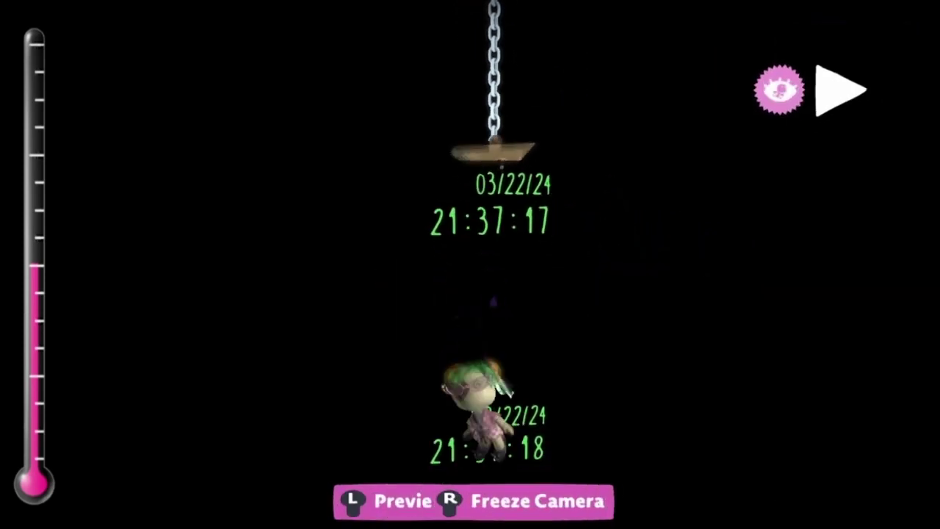
# Examine the physics properties of the Sticker Panel behind the block-digit clock hanging below the gray logic board
pyautogui.press('Left')
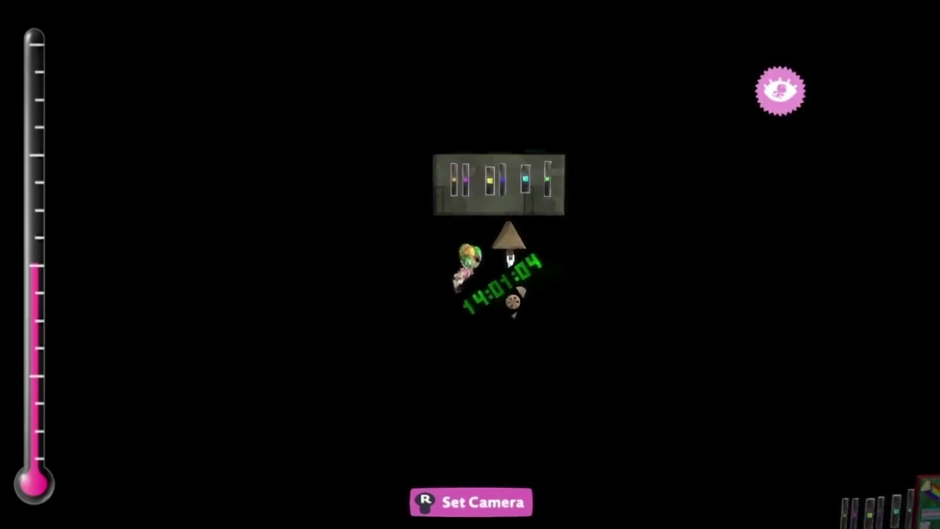
pyautogui.press('r')
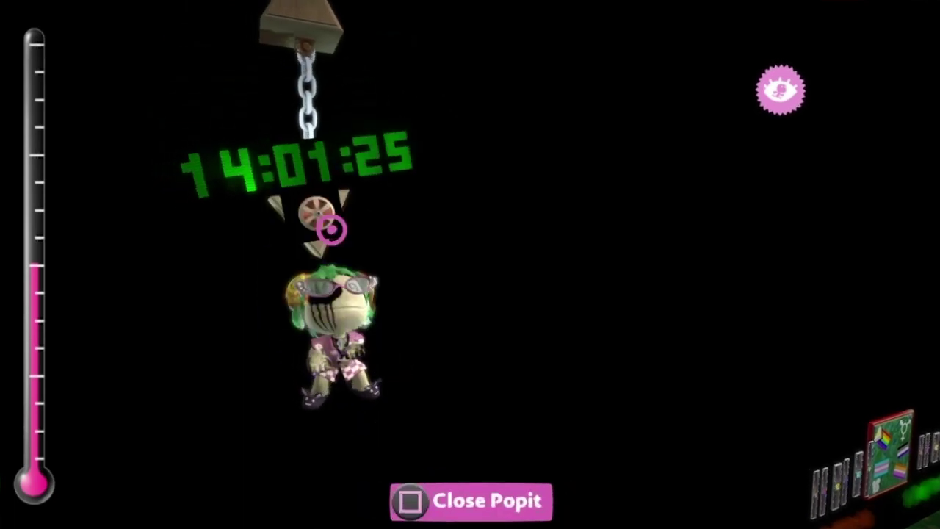
pyautogui.click(411, 260)
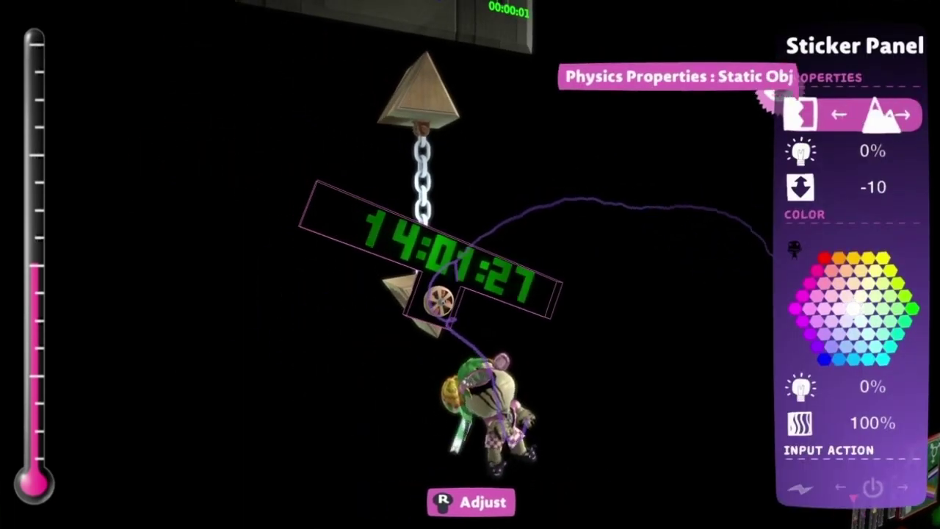
pyautogui.press('Escape')
pyautogui.press('Escape')
pyautogui.press('Escape')
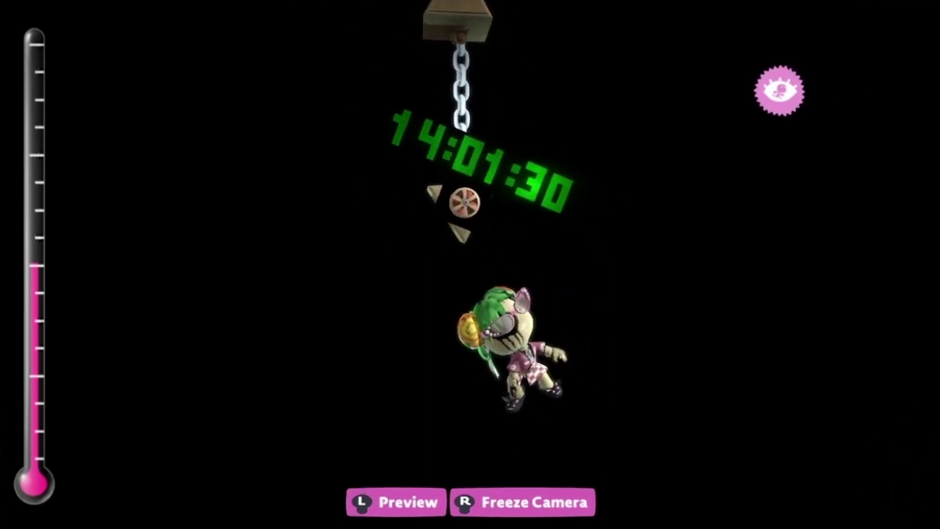
pyautogui.press('r')
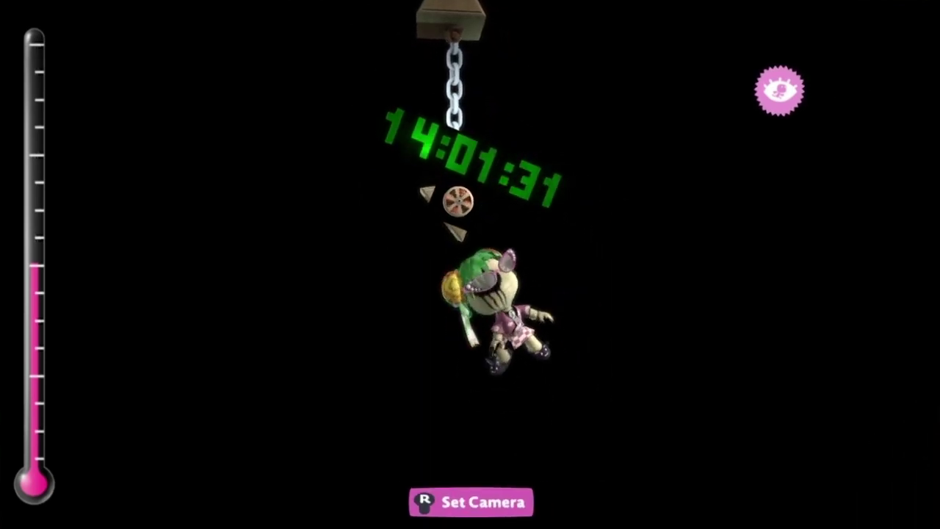
pyautogui.click(503, 203)
pyautogui.press('Escape')
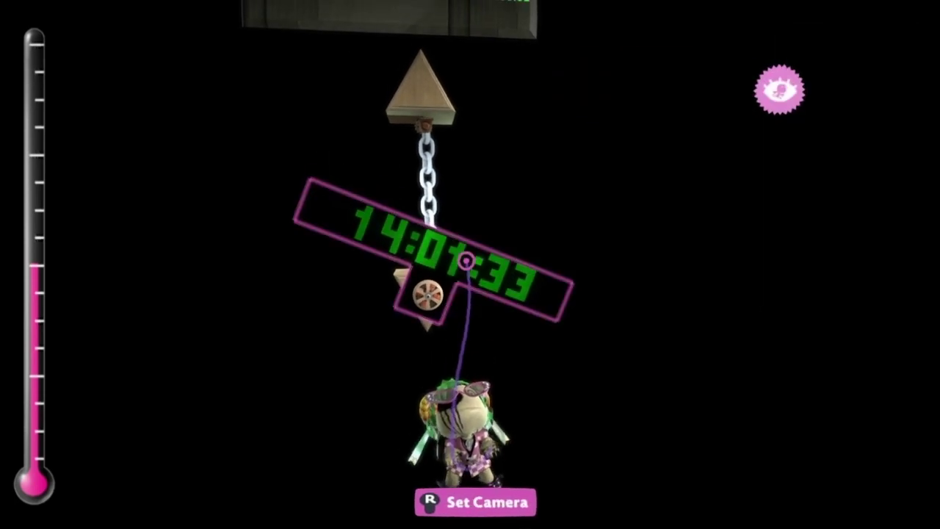
# Examine the orange and green block-digit clocks above the green platform, holding the camera on both displays and their logic boards
pyautogui.press('Escape')
pyautogui.press('Up')
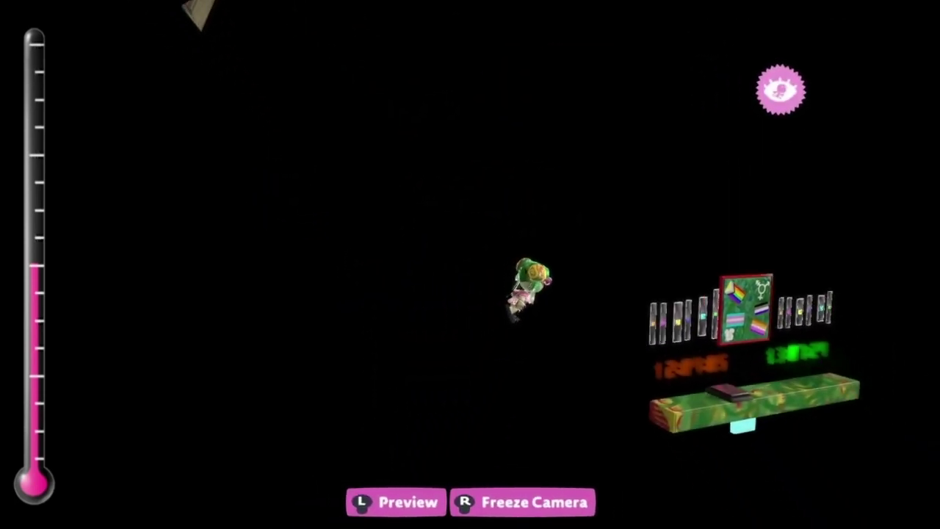
pyautogui.press('r')
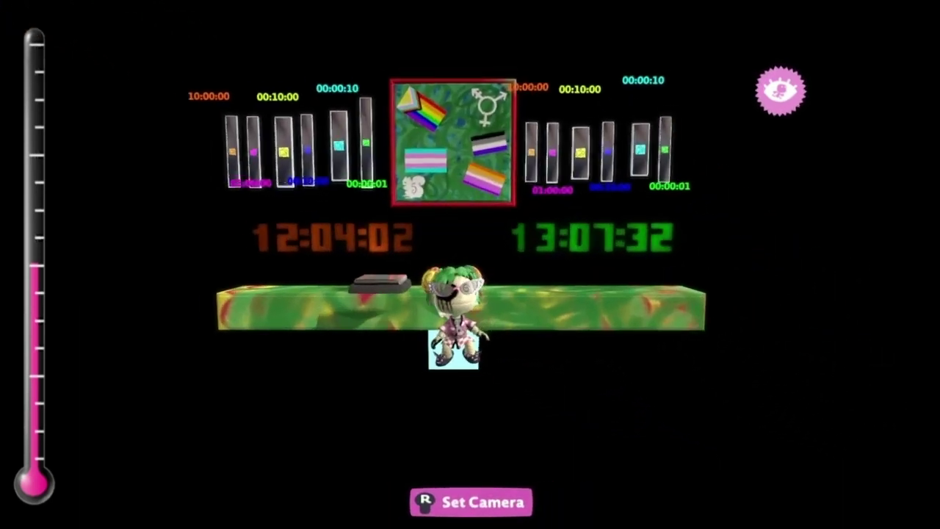
pyautogui.press('r')
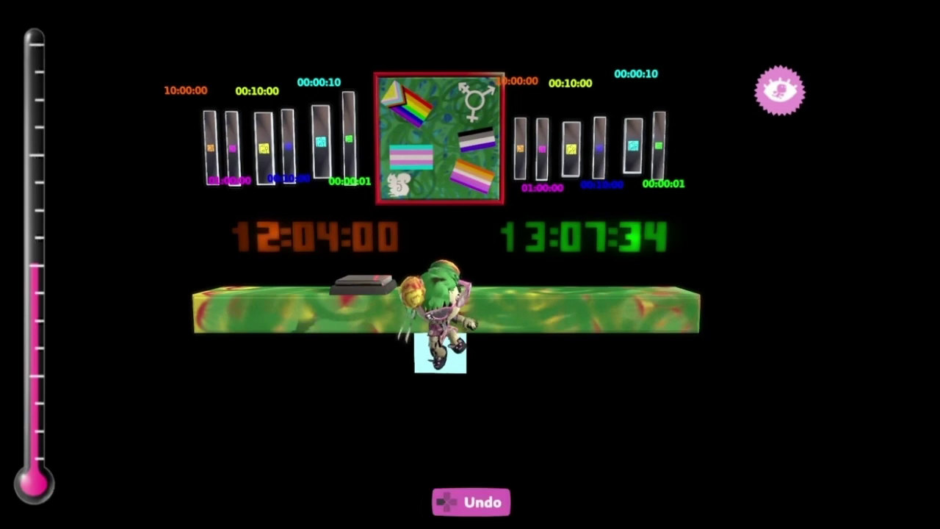
# Open the Stickers collection from the Popit
pyautogui.press('z')
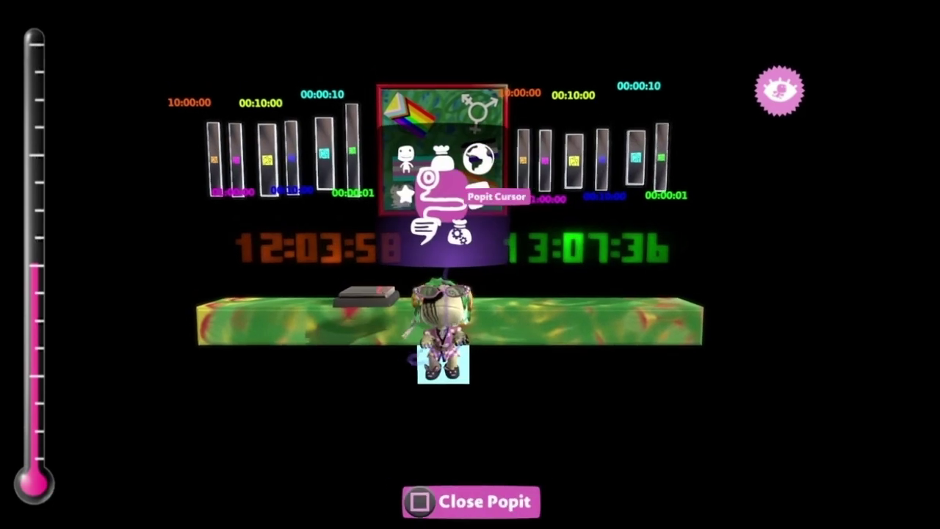
pyautogui.press('Down')
pyautogui.press('Right')
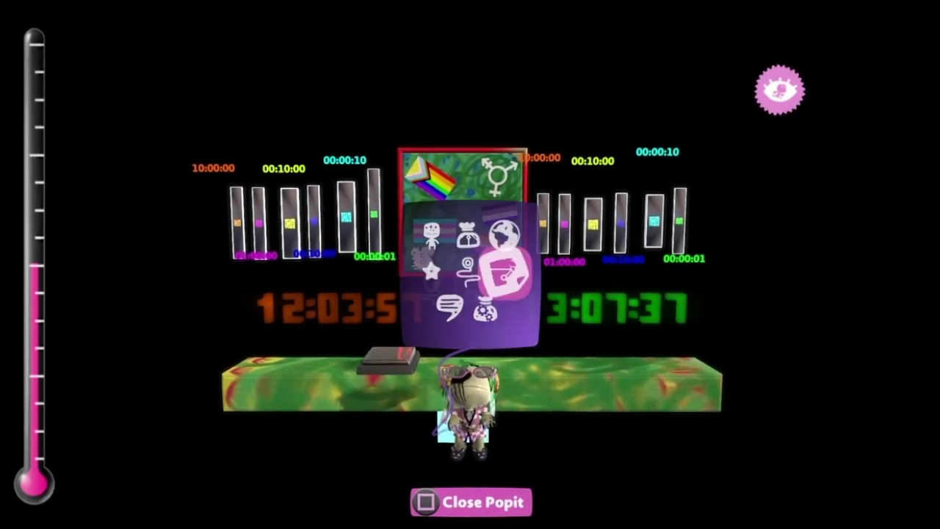
pyautogui.press('x')
pyautogui.press('Left')
pyautogui.press('Left')
pyautogui.press('Left')
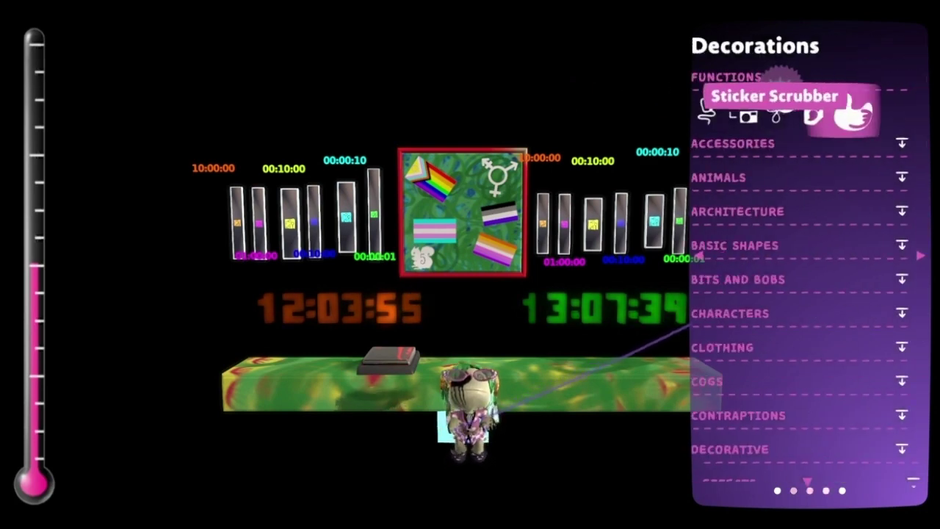
# Browse the Numbers category of the Stickers collection as far as the White digits
pyautogui.press('Down')
pyautogui.press('Down')
pyautogui.press('Down')
pyautogui.press('Down')
pyautogui.press('Down')
pyautogui.press('Down')
pyautogui.press('Down')
pyautogui.press('Down')
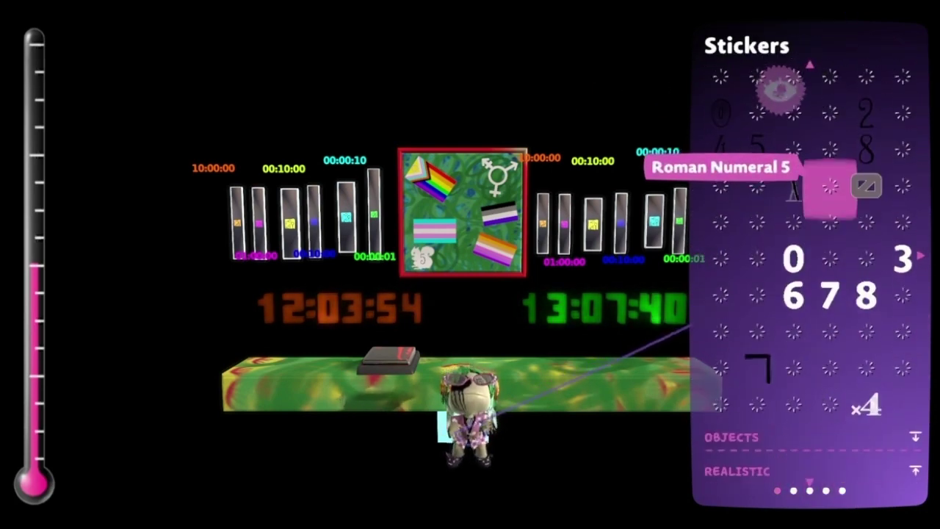
pyautogui.press('Down')
pyautogui.press('Down')
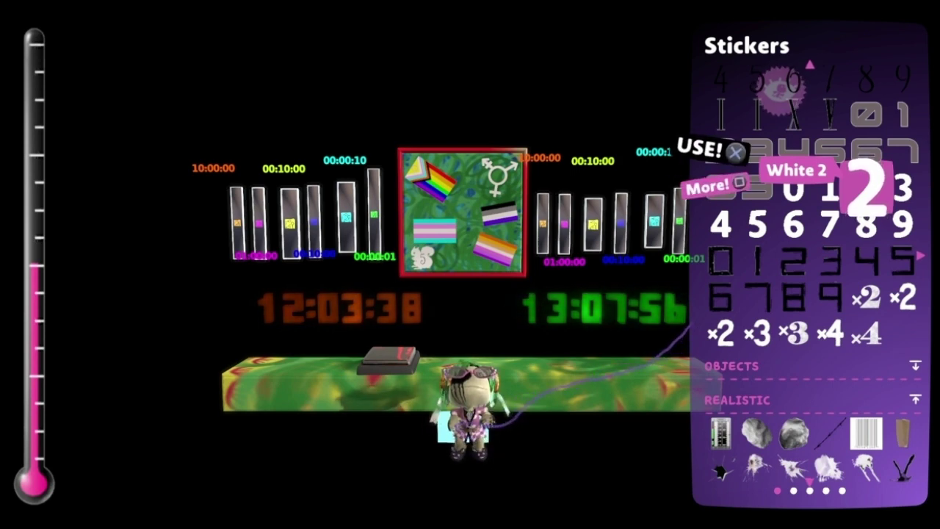
# Examine the number sticker styles from the Renaissance digits back to the Cutout digits, and close the Popit
pyautogui.press('Up')
pyautogui.press('Up')
pyautogui.press('Up')
pyautogui.press('Up')
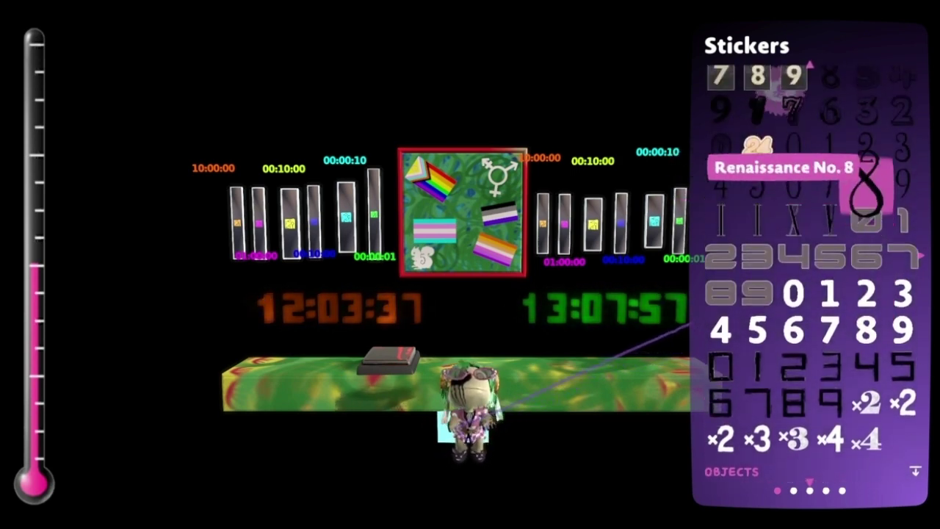
pyautogui.press('Up')
pyautogui.press('Up')
pyautogui.press('Up')
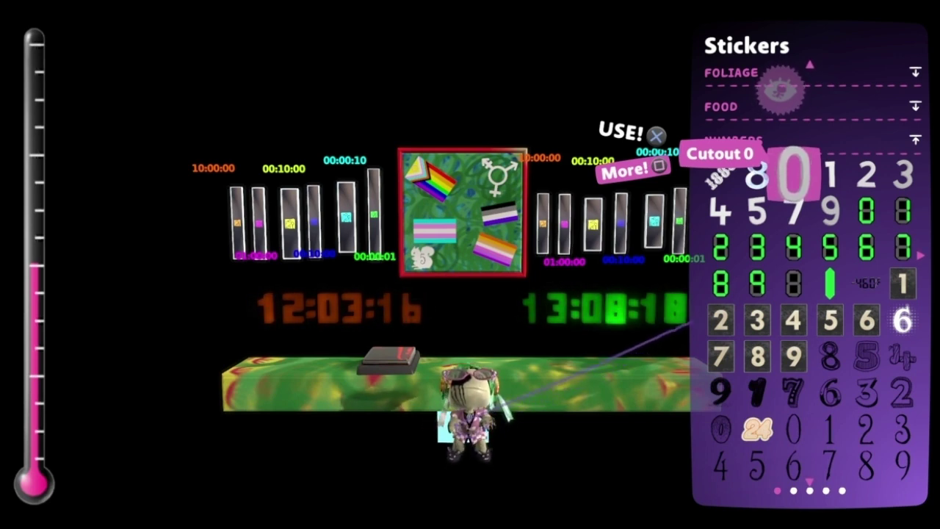
pyautogui.press('Escape')
pyautogui.press('Escape')
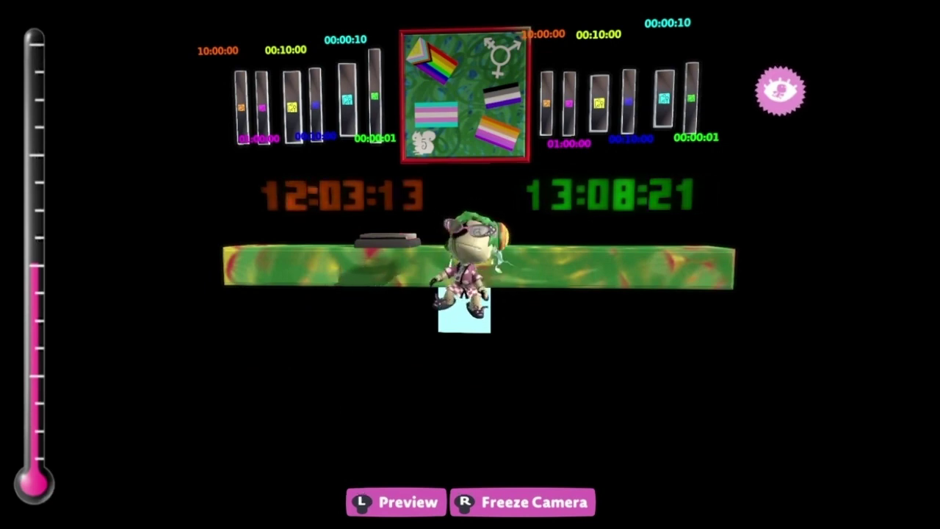
# Examine the handwritten-style date and time display beside the flag board, holding the camera on it
pyautogui.press('r')
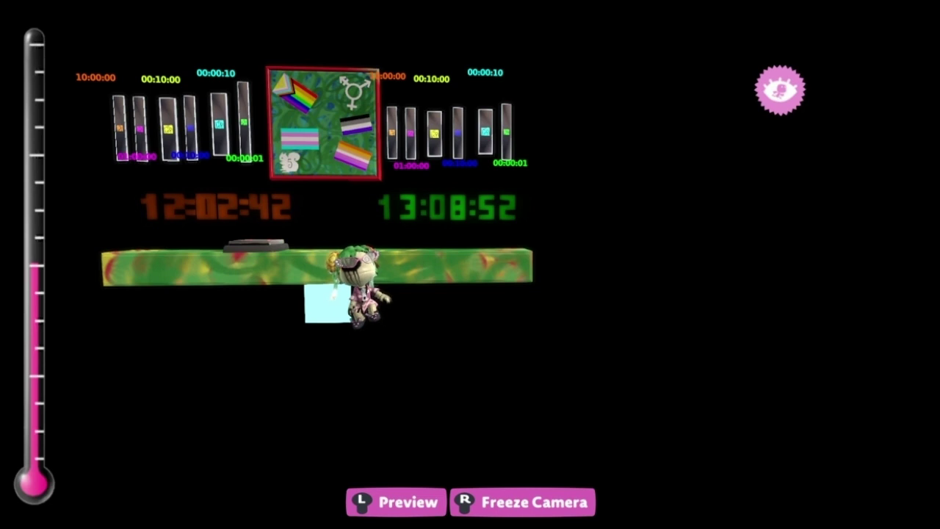
pyautogui.press('r')
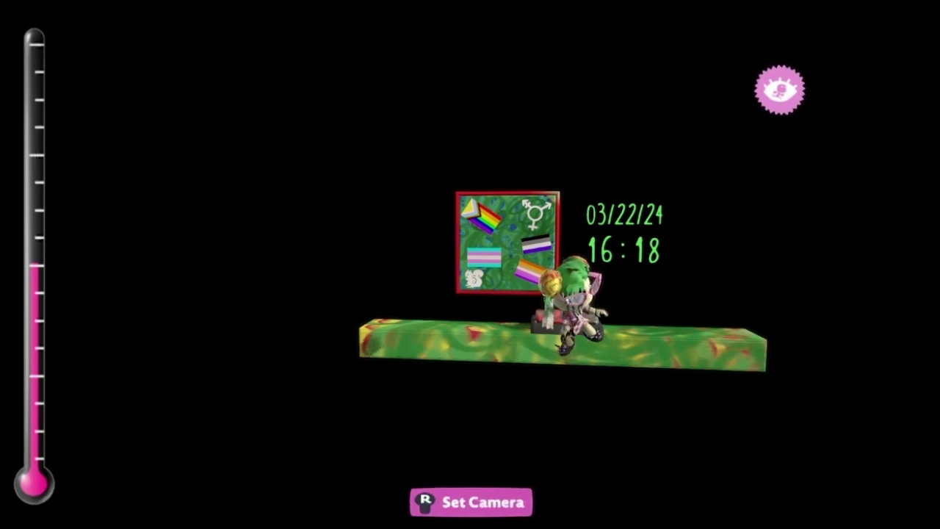
pyautogui.press('r')
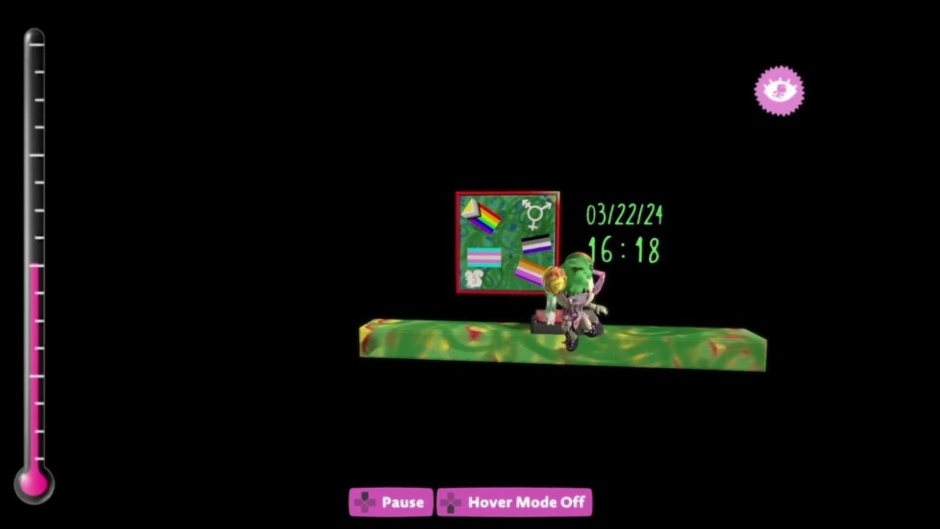
# Turn Hover Mode off and watch the date and time display while moving along the green platform
pyautogui.press('Left')
pyautogui.press('Right')
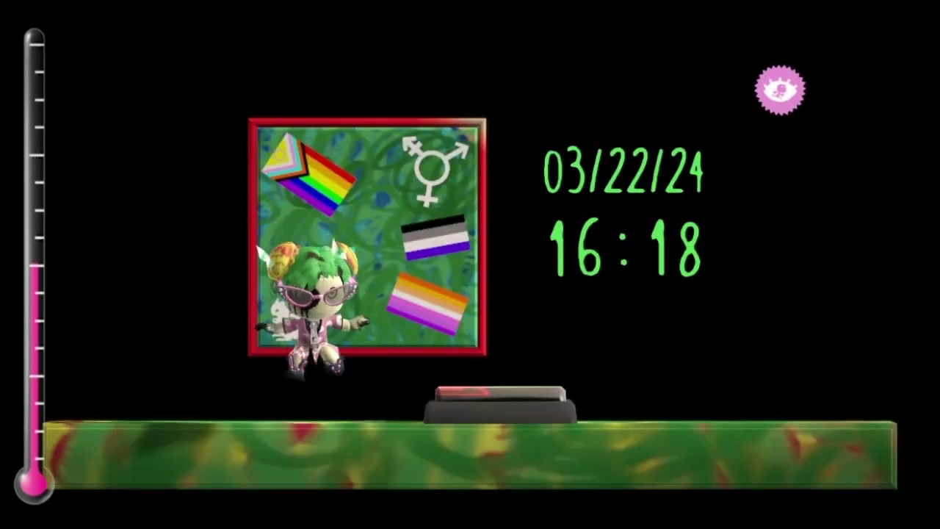
pyautogui.press('Left')
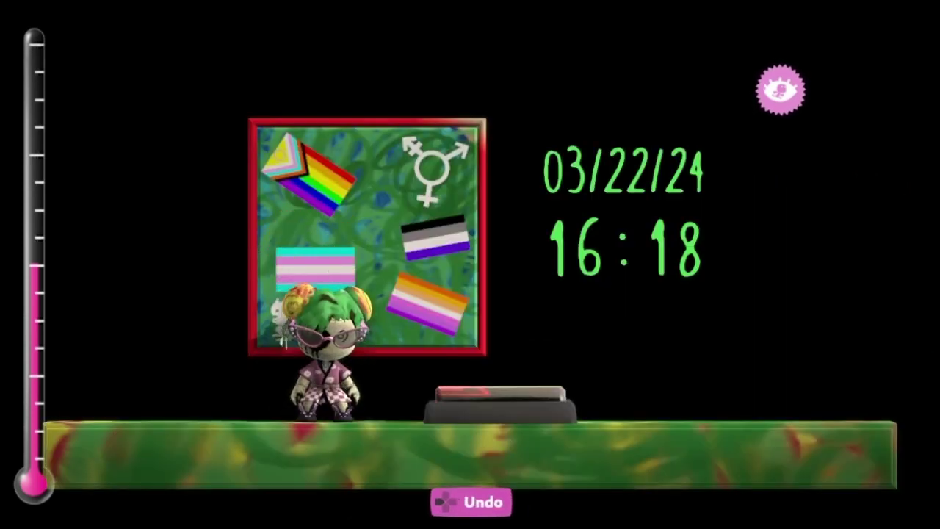
pyautogui.press('Right')
pyautogui.press('space')
pyautogui.press('Left')
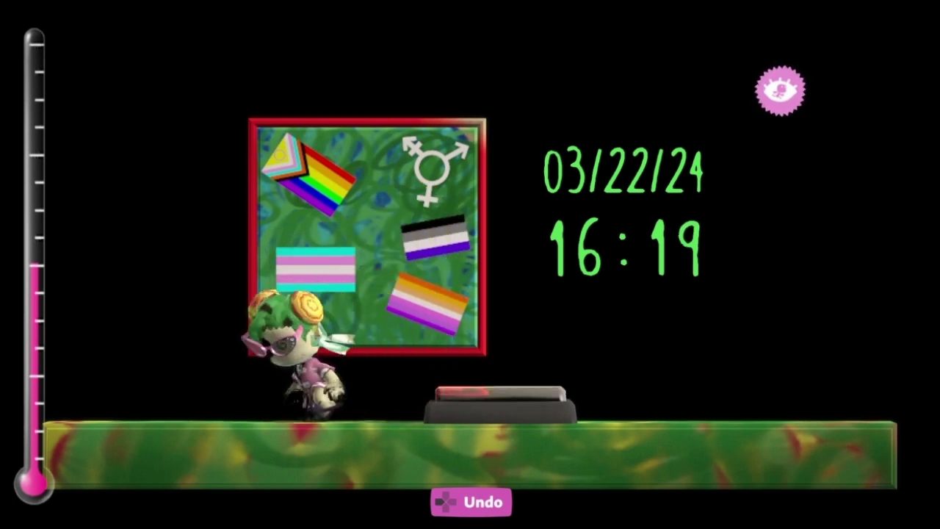